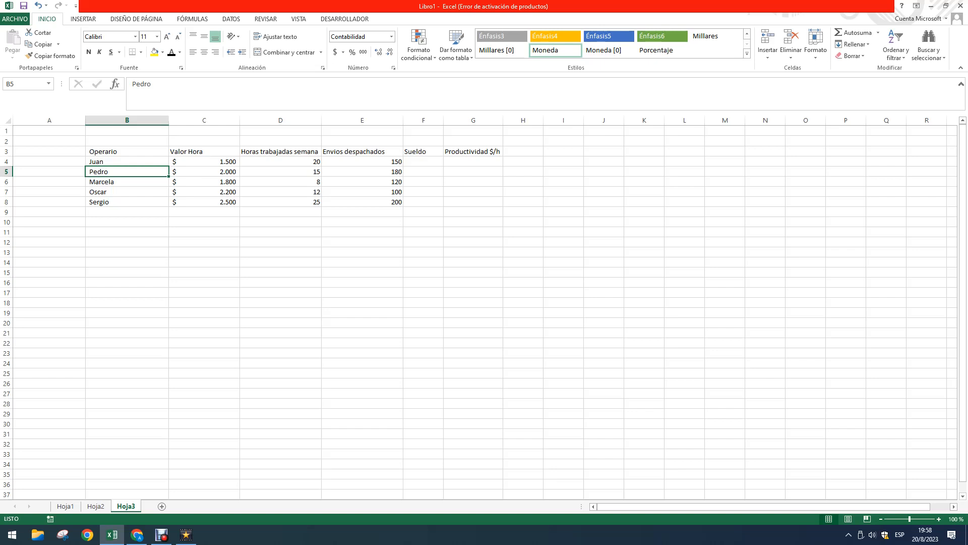
Review the operators' hourly rates, weekly hours worked and dispatched shipments in rows 4 to 8
key("Up")
key("Up")
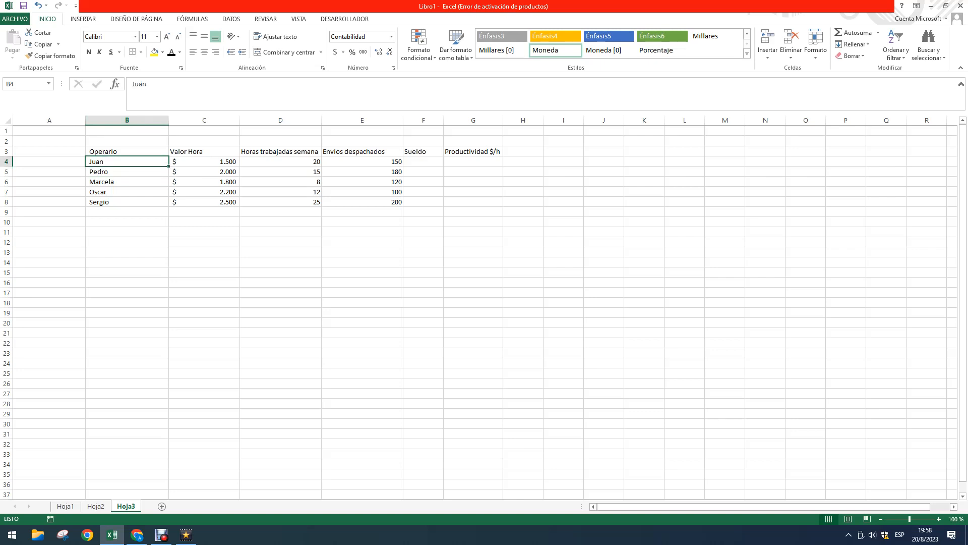
key("Down")
key("Right")
key("shift+Down")
key("shift+Down")
key("shift+Down")
key("shift+Down")
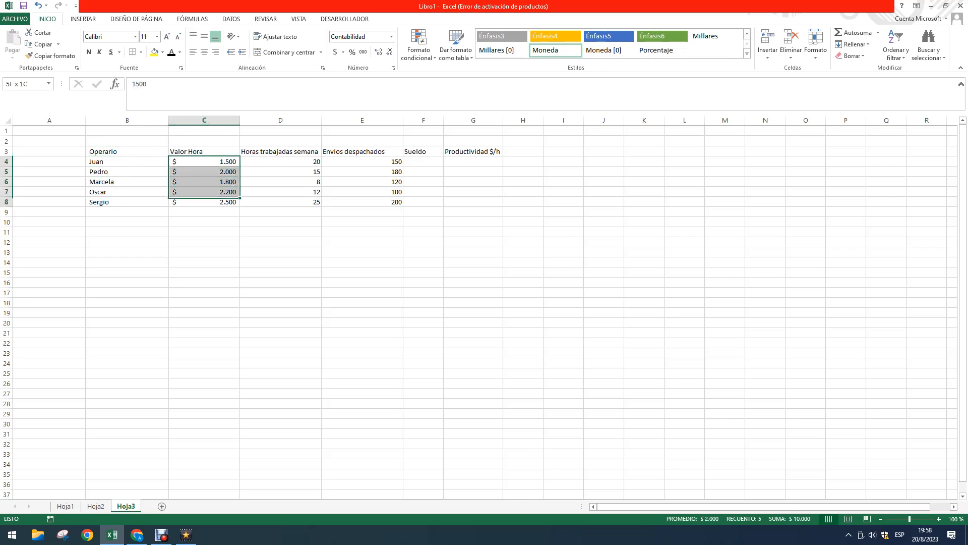
key("Right")
key("shift+Down")
key("shift+Down")
key("shift+Down")
key("shift+Down")
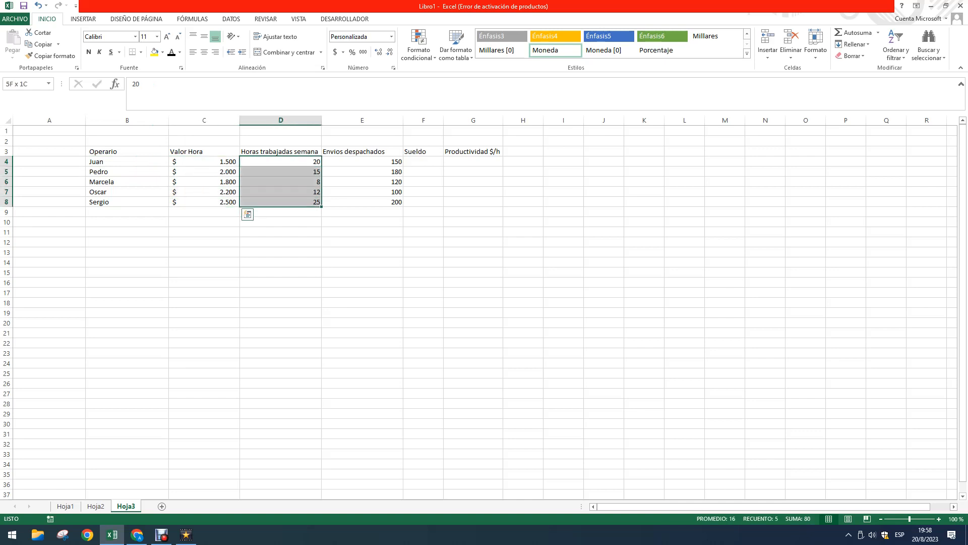
key("Right")
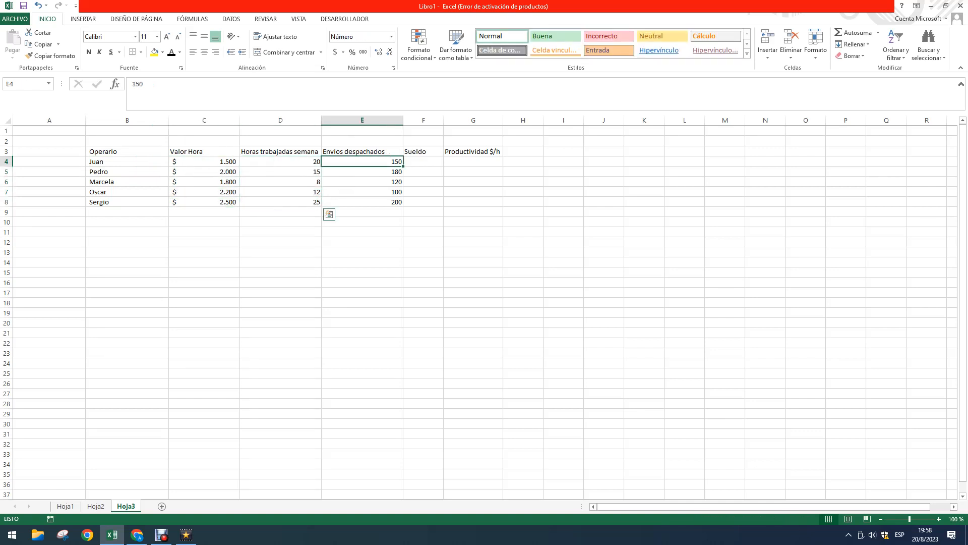
key("shift+Down")
key("shift+Down")
key("shift+Down")
key("shift+Down")
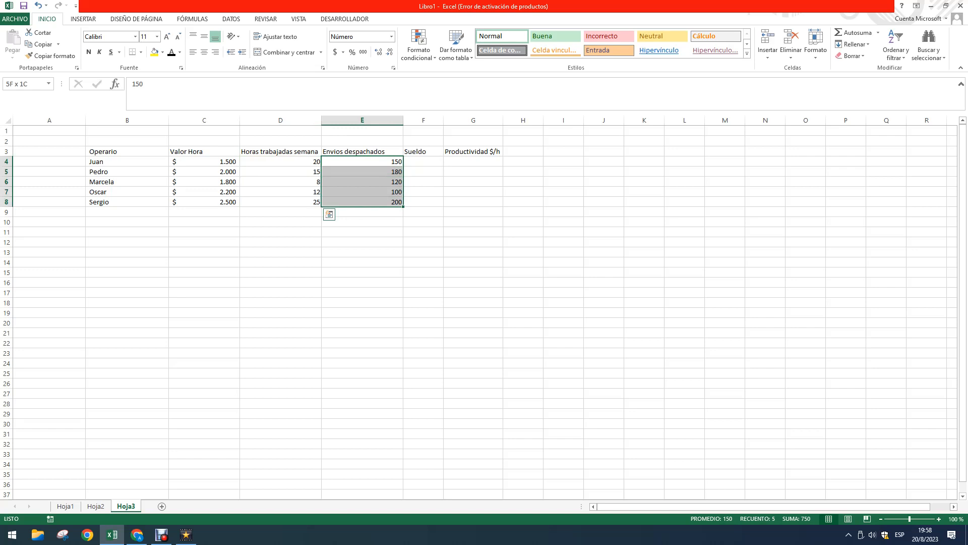
left_click(423, 161)
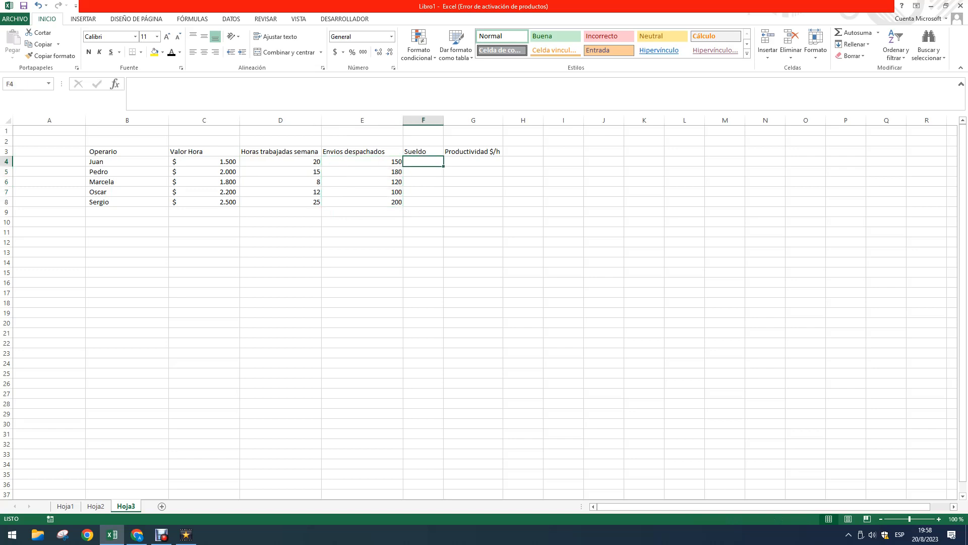
Add the column header "$/envio" in cell H3
left_click(523, 151)
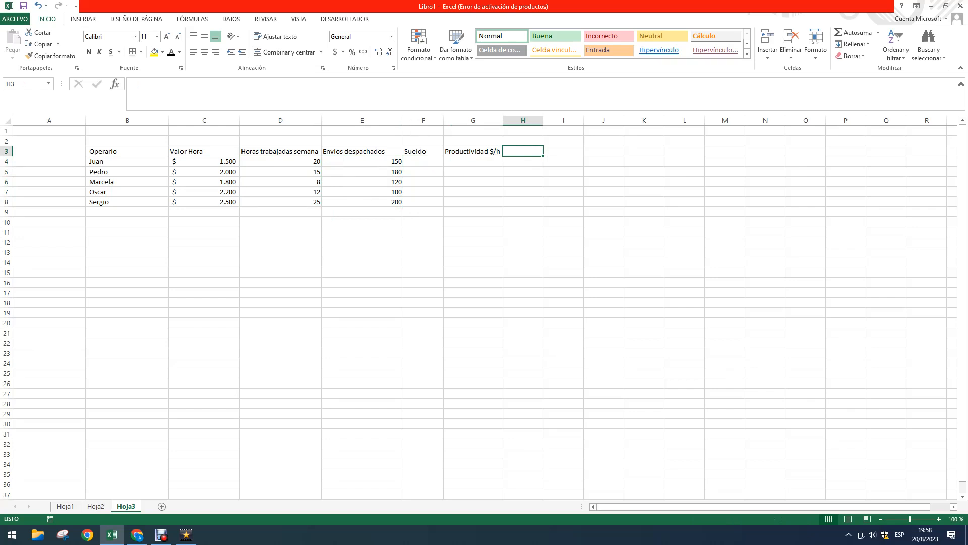
type("P")
key("BackSpace")
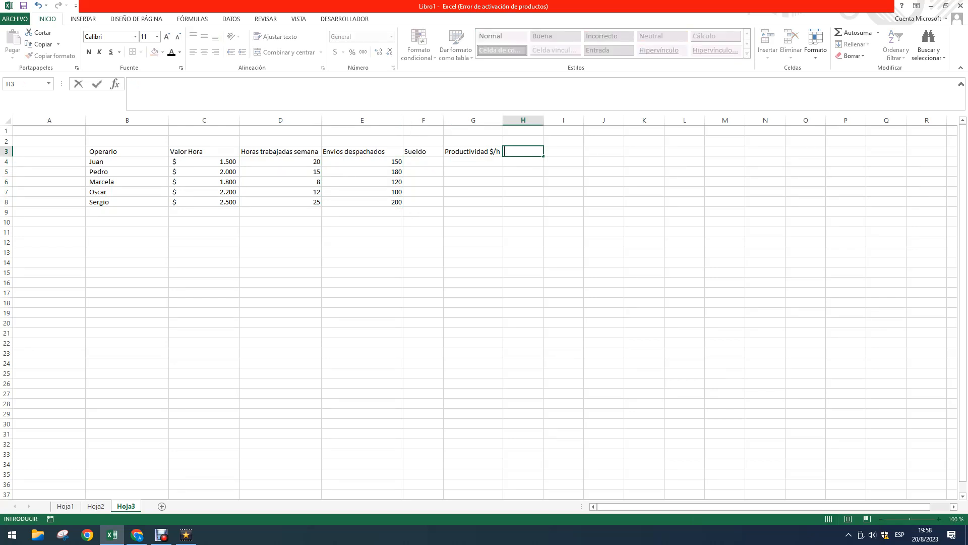
type("$/envio")
key("Return")
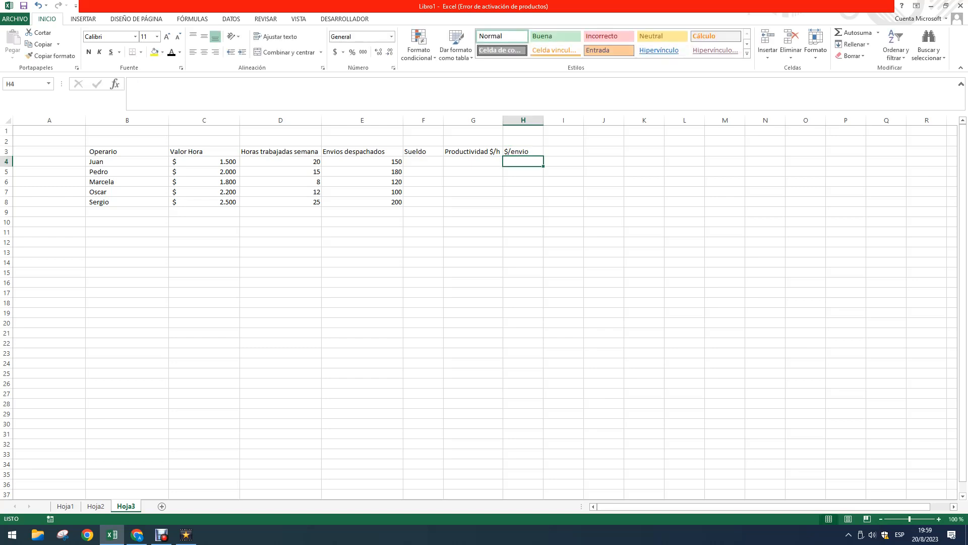
Apply all borders (Todos los bordes) to the table range B3:H8
left_click_drag(127, 151, 520, 202)
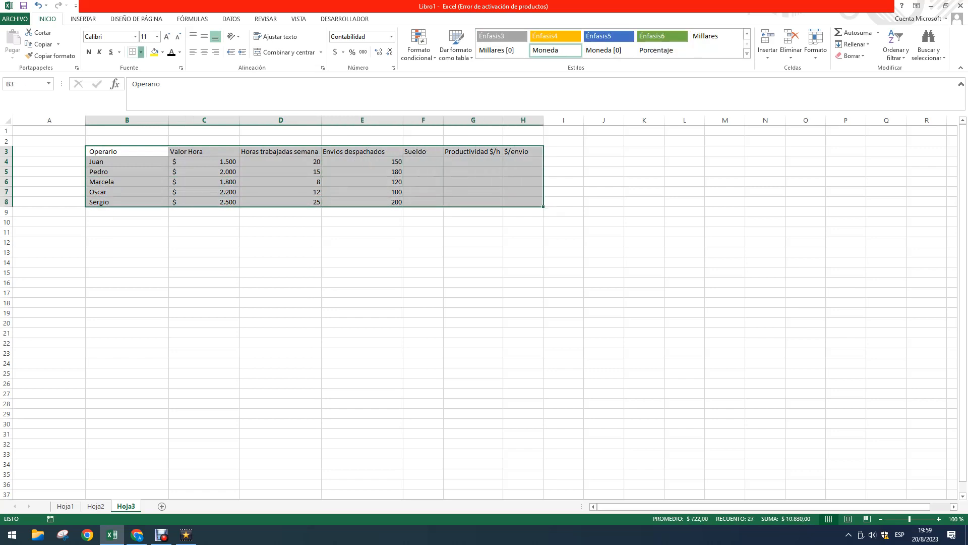
left_click(141, 52)
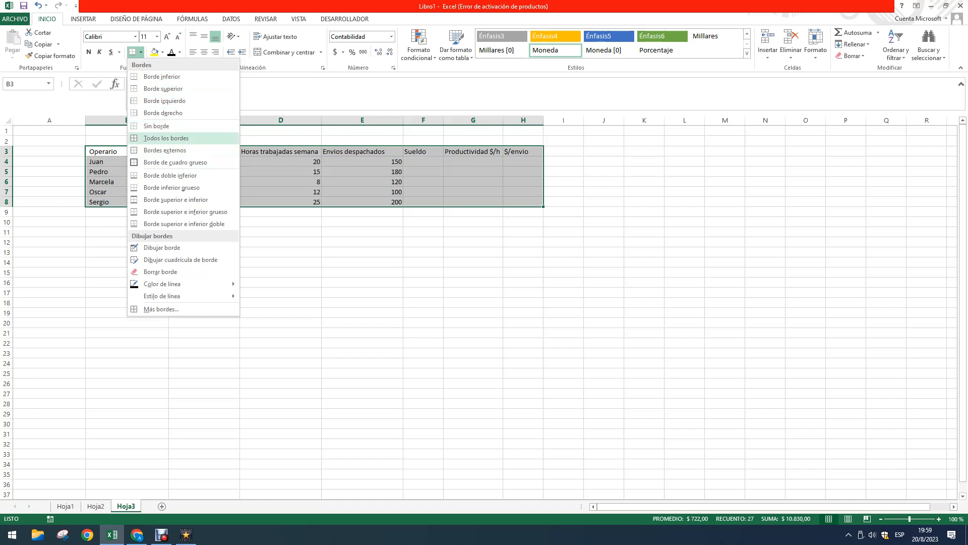
key("Return")
left_click(127, 242)
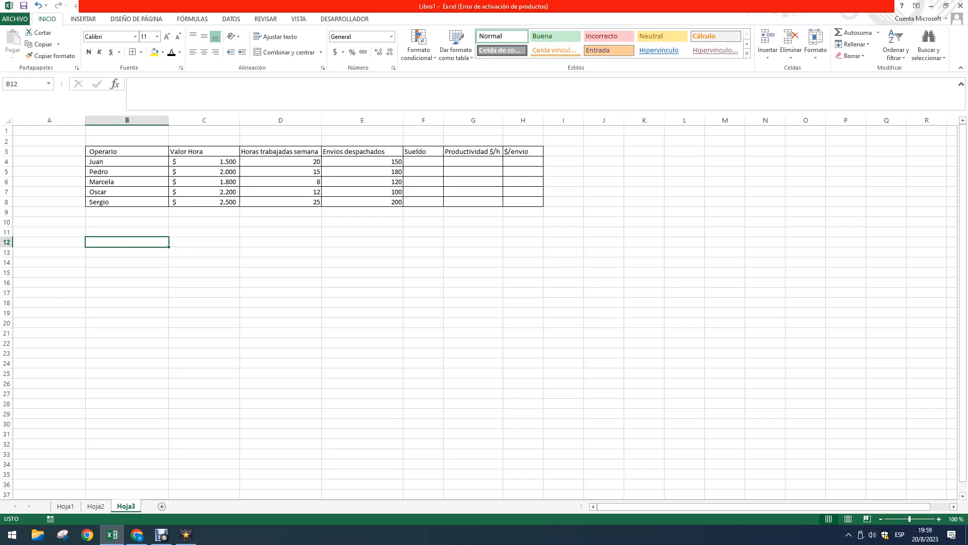
key("Up")
key("Up")
key("Up")
key("Up")
key("Up")
key("Up")
key("Up")
key("Up")
key("Up")
key("Down")
key("Down")
key("Down")
key("Down")
key("Down")
key("Down")
key("Down")
key("Down")
left_click(140, 52)
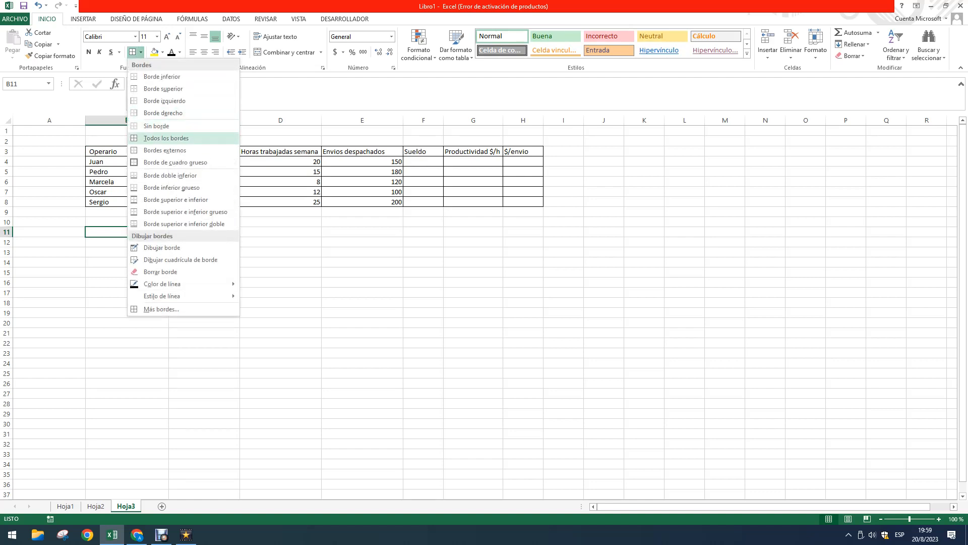
key("Up")
key("Up")
key("Up")
key("Up")
key("Up")
key("Down")
key("Down")
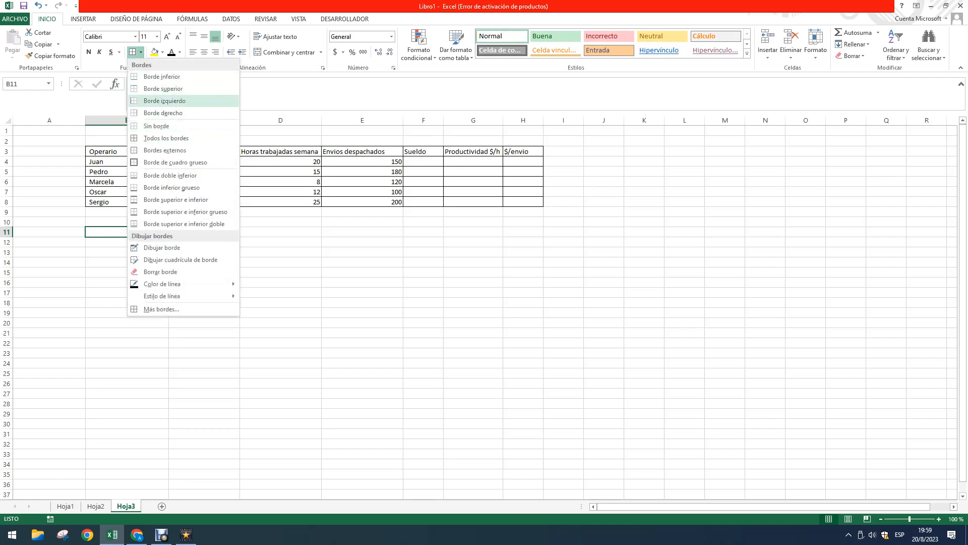
key("Down")
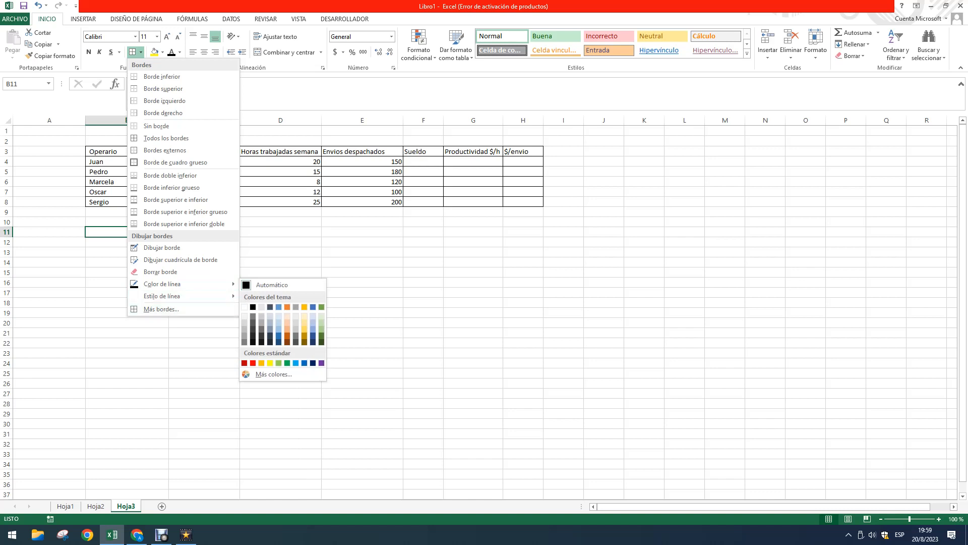
key("Escape")
Fill the header row B3:H3 with a light orange theme colour
left_click(127, 162)
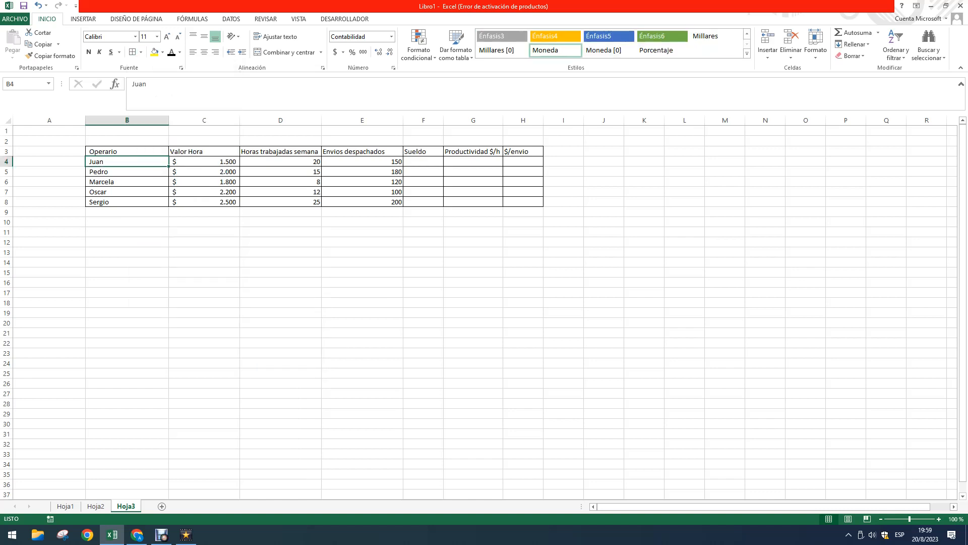
left_click(127, 152)
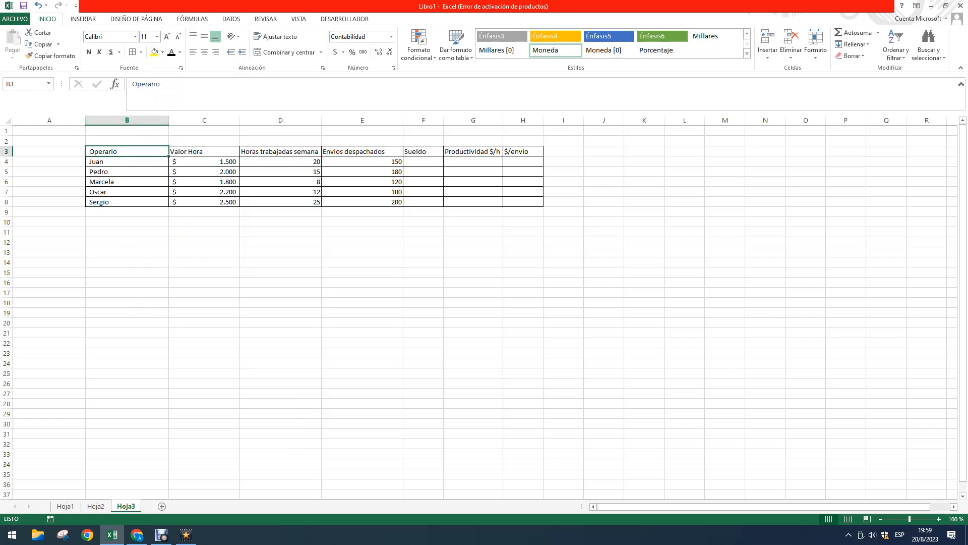
left_click_drag(127, 151, 524, 151)
left_click(163, 53)
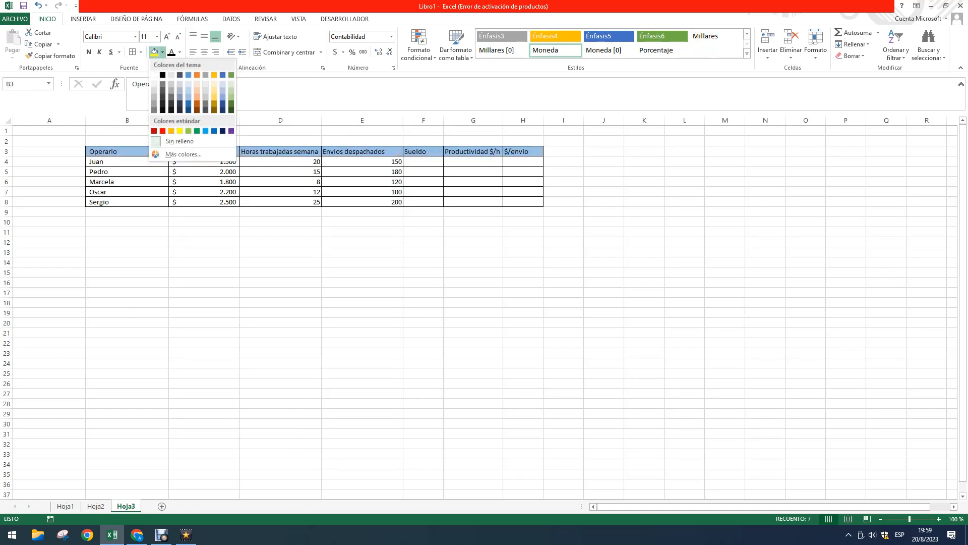
left_click(196, 90)
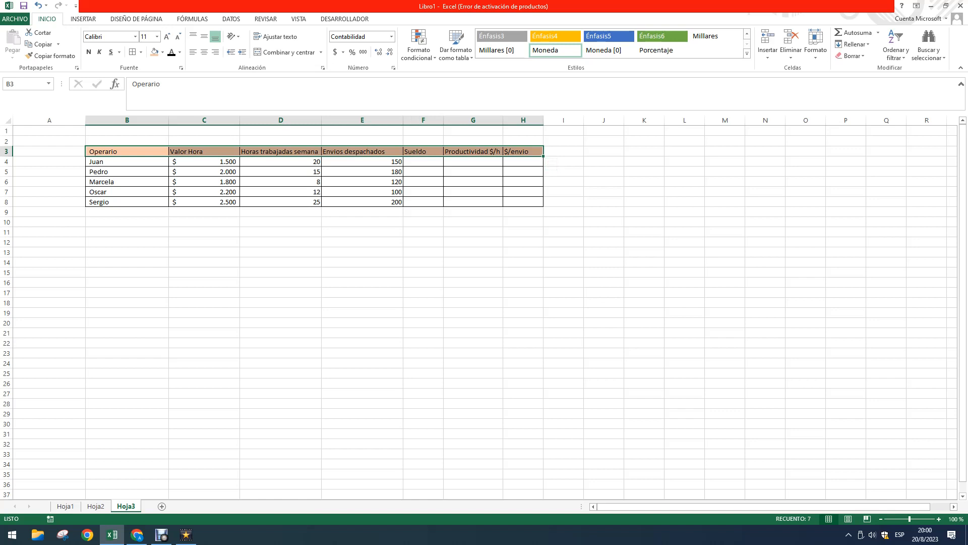
Change the header in F3 to "Sueldo semanal" and autofit column F to its text
left_click(423, 162)
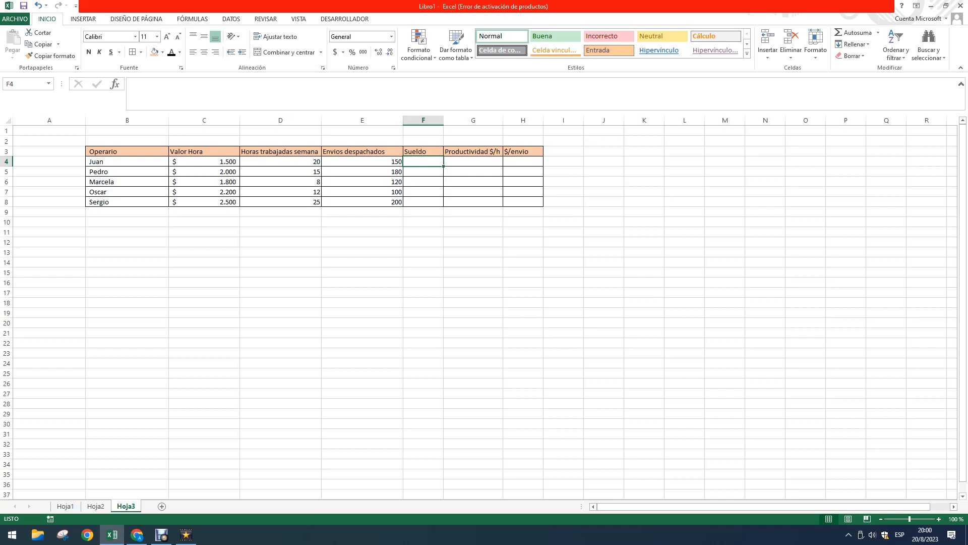
left_click(281, 171)
left_click(280, 162)
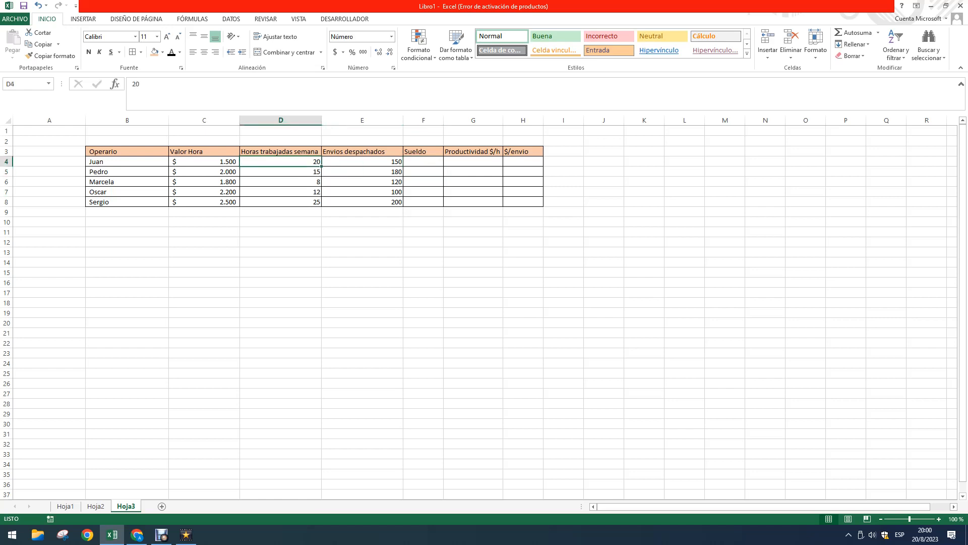
left_click(432, 151)
double_click(432, 152)
type("semanal")
key("Return")
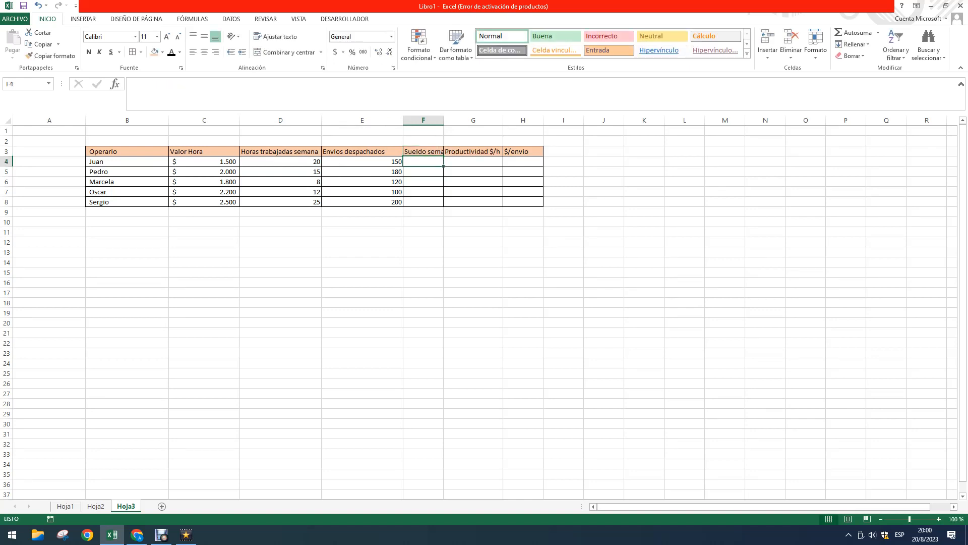
double_click(443, 121)
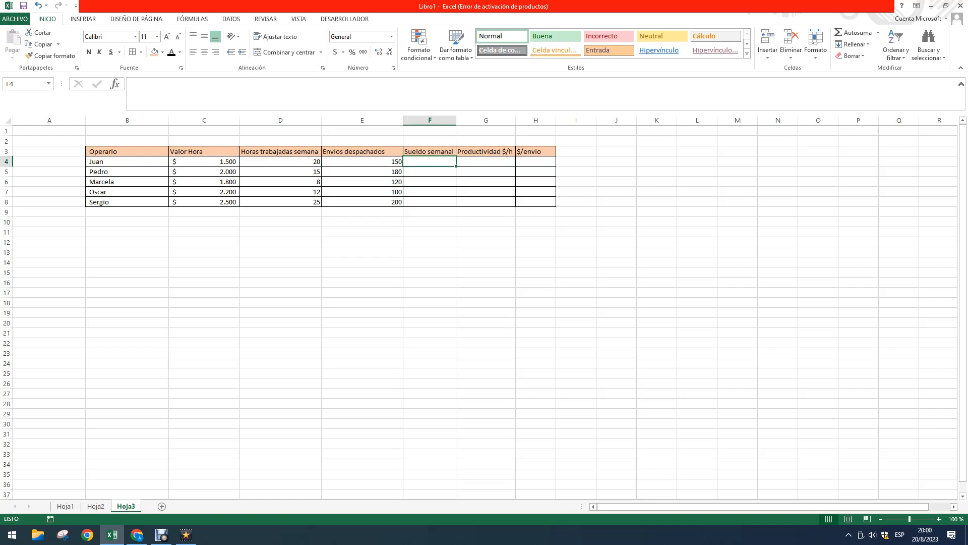
Calculate the first operator's weekly salary in F4 with the formula =D4*C4
type("=")
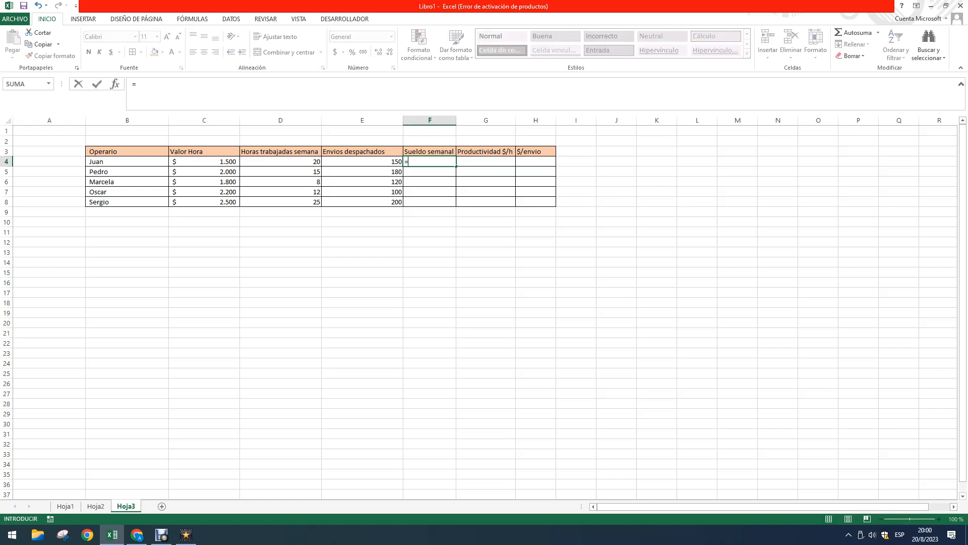
left_click(280, 161)
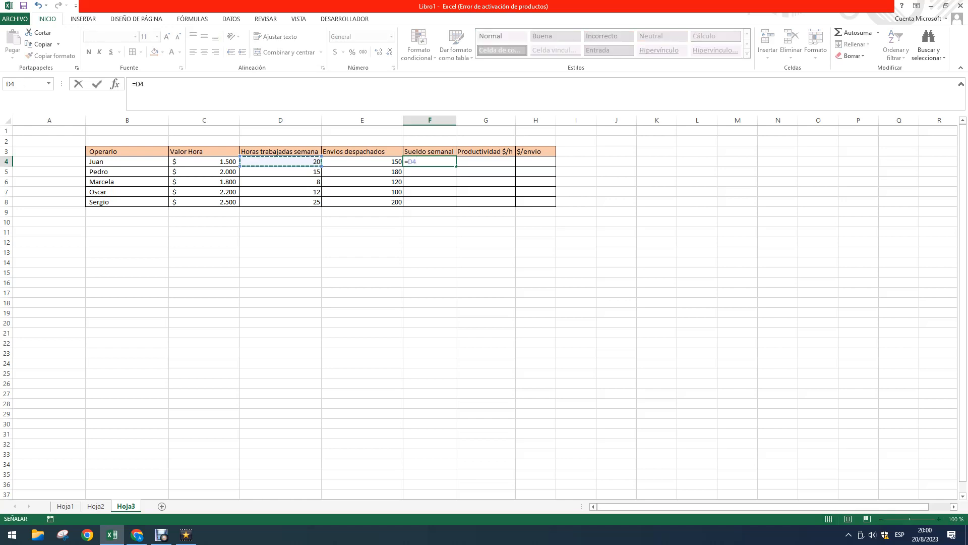
type("*")
left_click(204, 161)
key("Return")
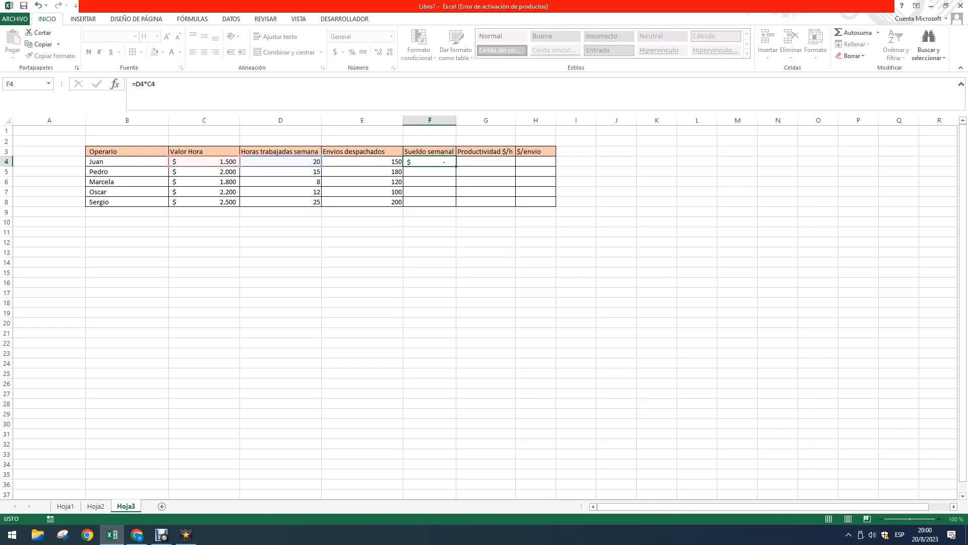
Copy the weekly salary formula from F4 down to F8 and check the cell references in F5
left_click(430, 161)
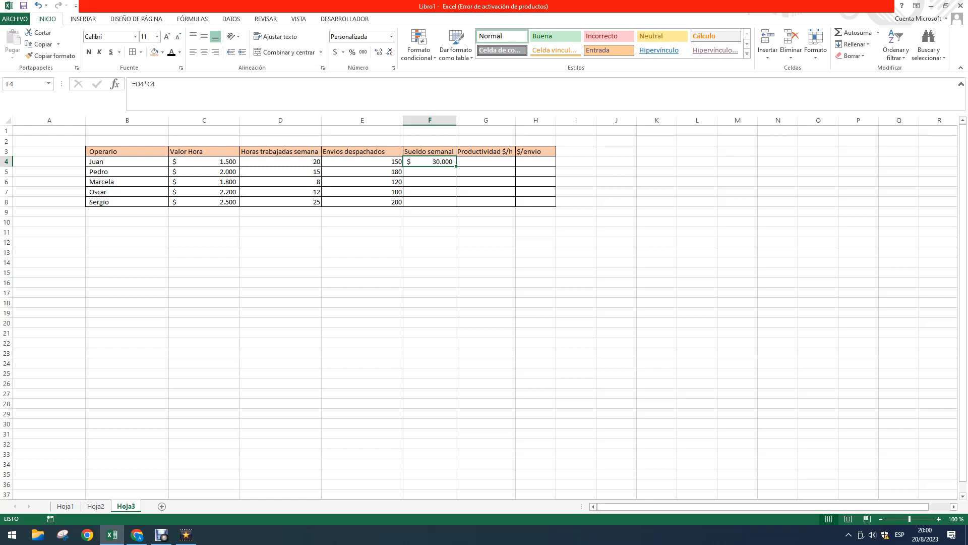
mouse_move(456, 167)
left_mouse_down()
mouse_move(456, 182)
mouse_move(456, 166)
left_mouse_up()
left_click_drag(456, 166, 455, 206)
left_click(429, 171)
key("Up")
key("Down")
key("Up")
key("Down")
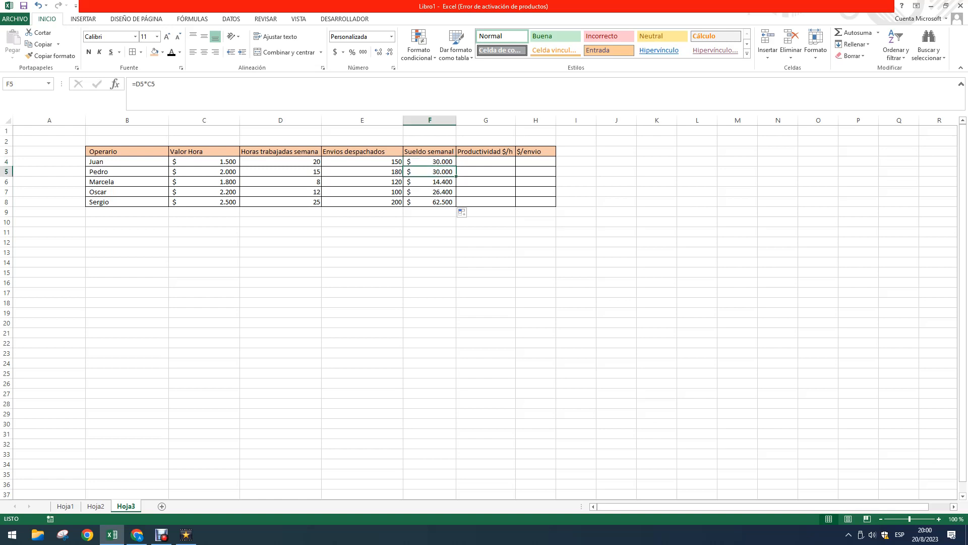
key("F2")
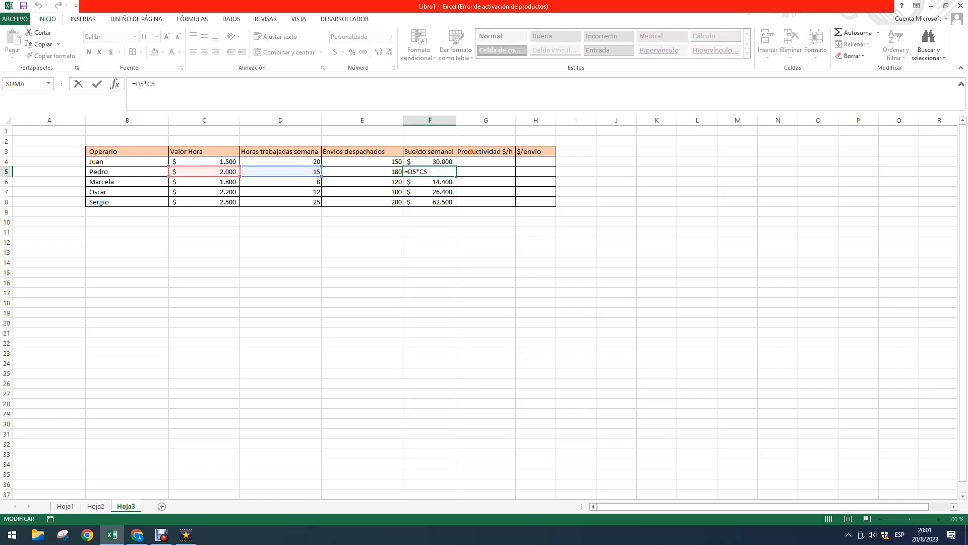
left_click(430, 162)
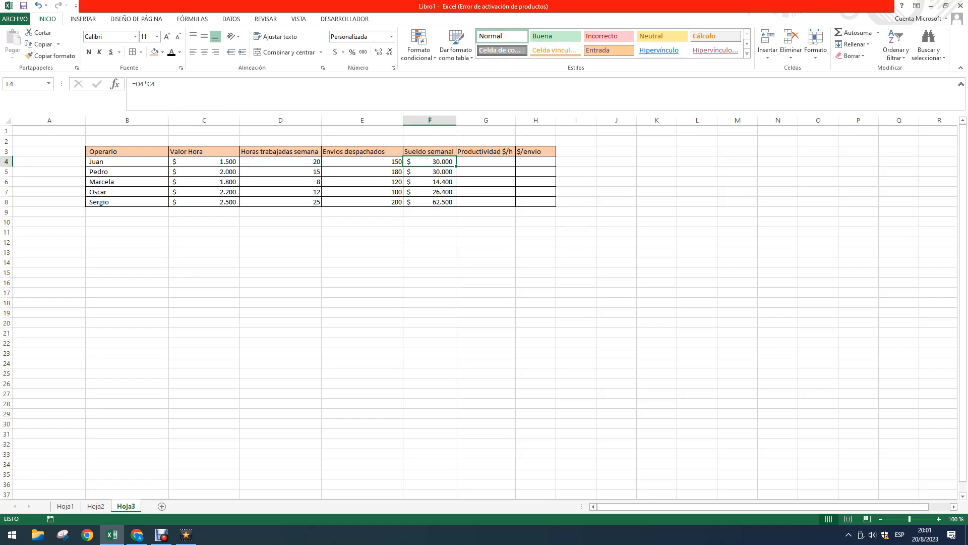
Enter the label "Valor hora" in cell C12 below the table
left_click(362, 252)
left_click(429, 232)
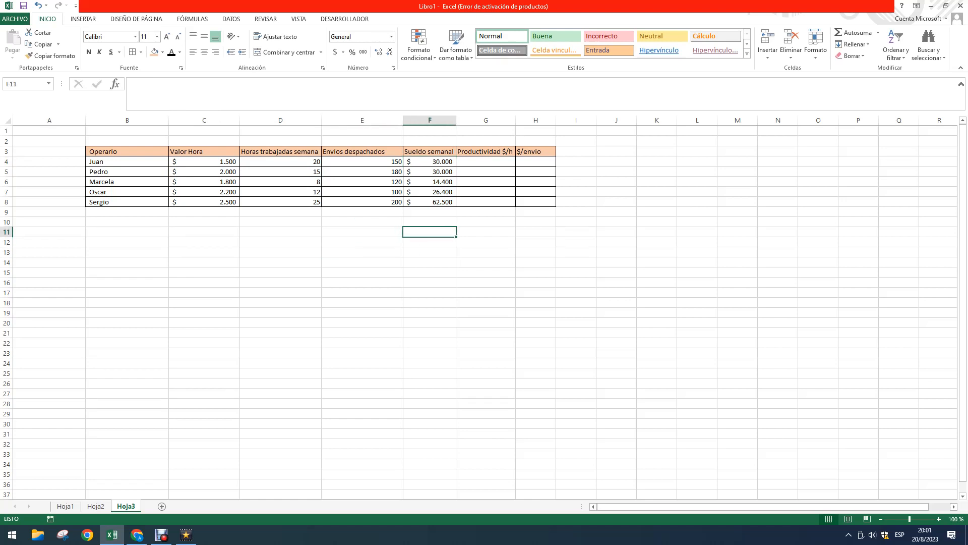
left_click(280, 252)
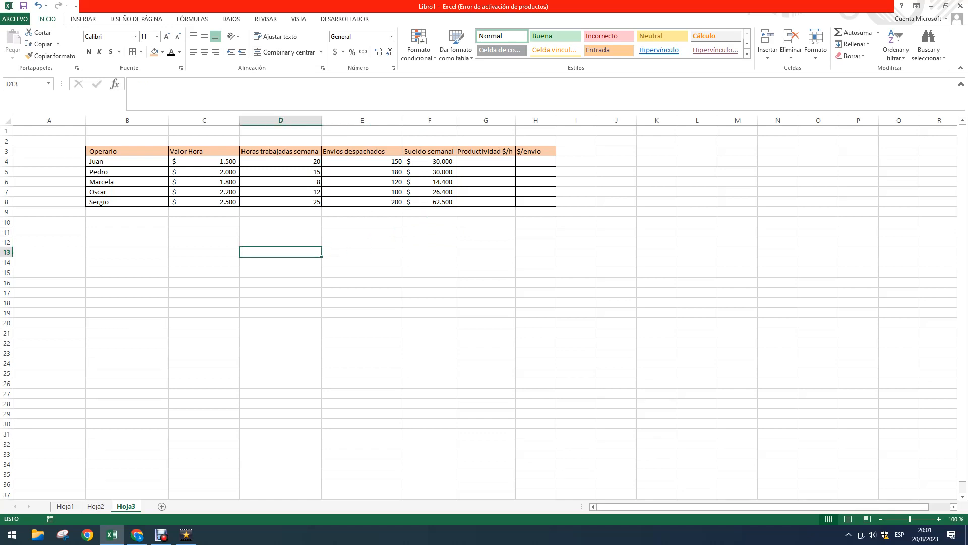
left_click(204, 242)
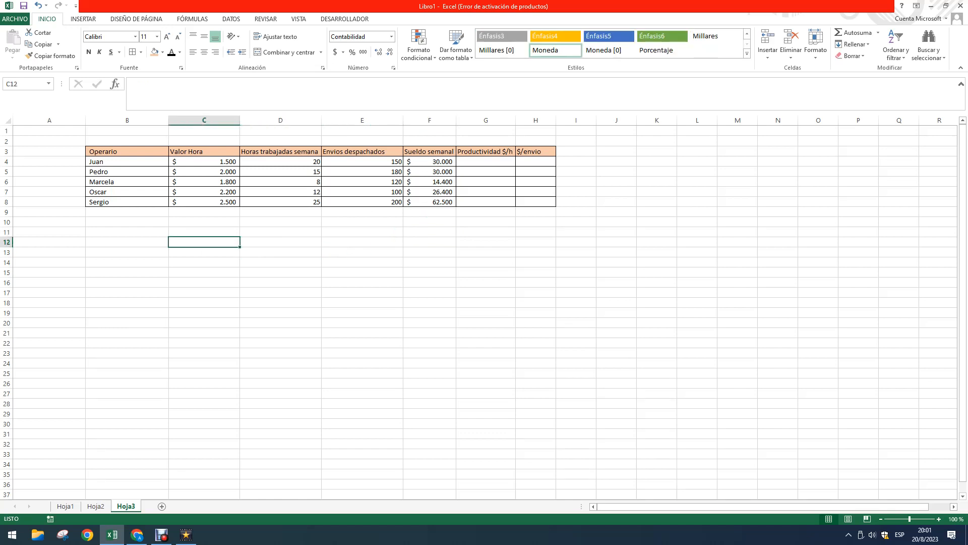
type("Valor hora")
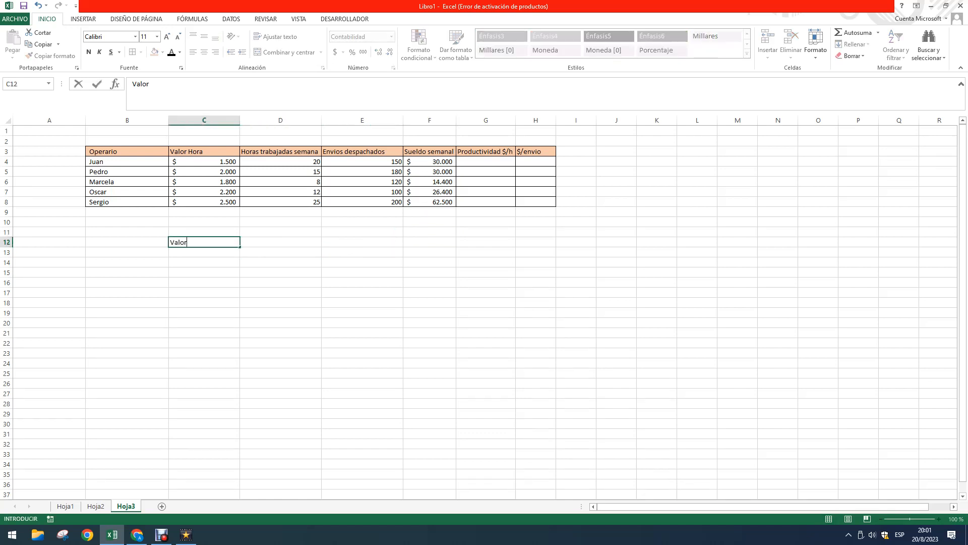
key("Return")
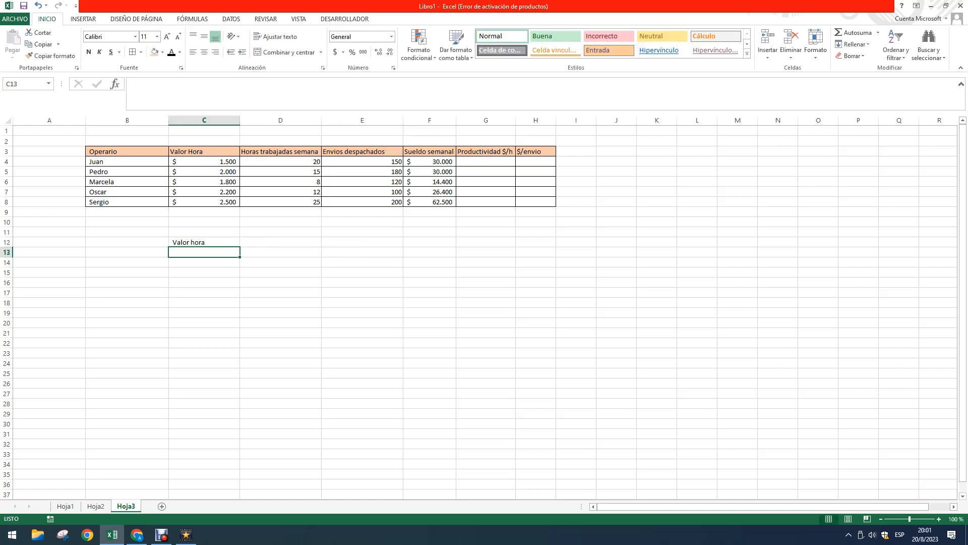
Enter 2500 in D12 as the hourly rate and format it as accounting currency without decimals
key("Right")
key("Up")
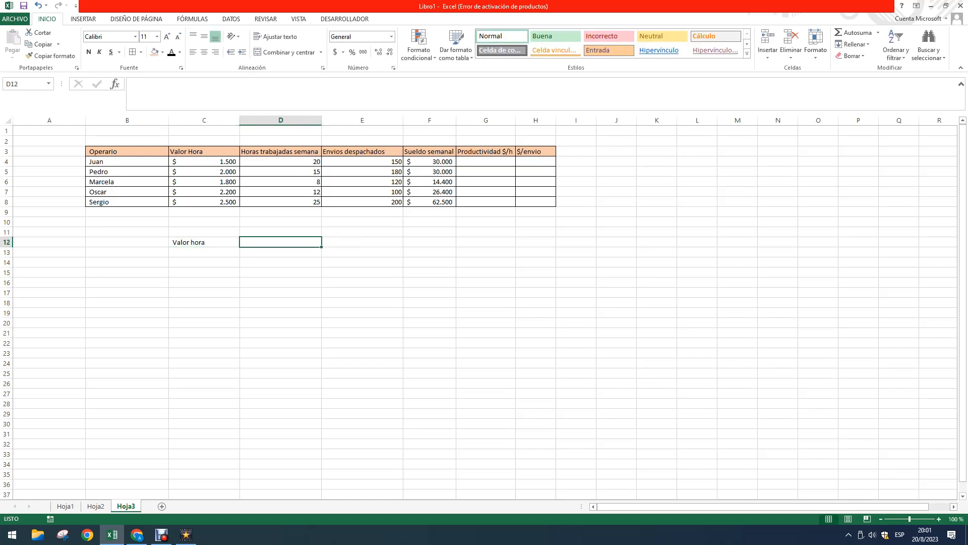
type("2500")
key("Return")
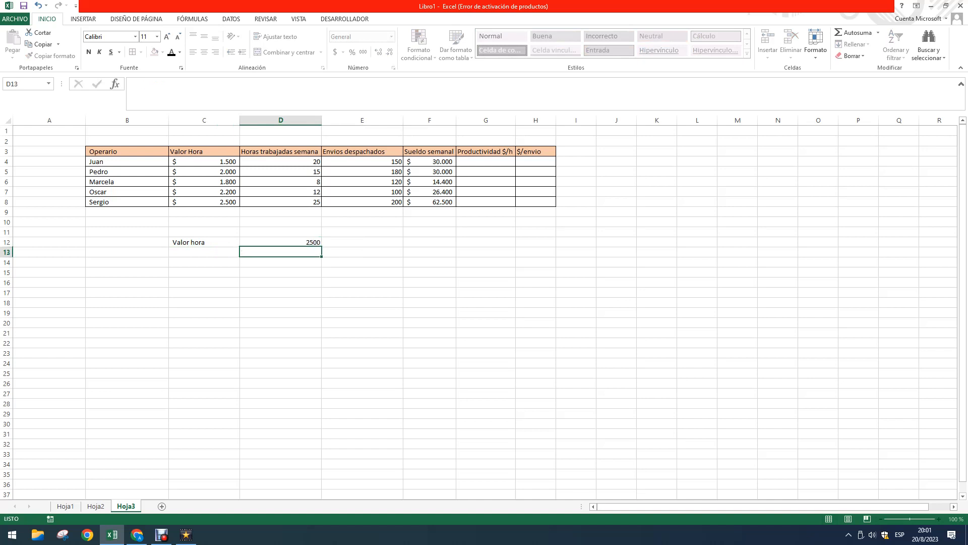
key("Up")
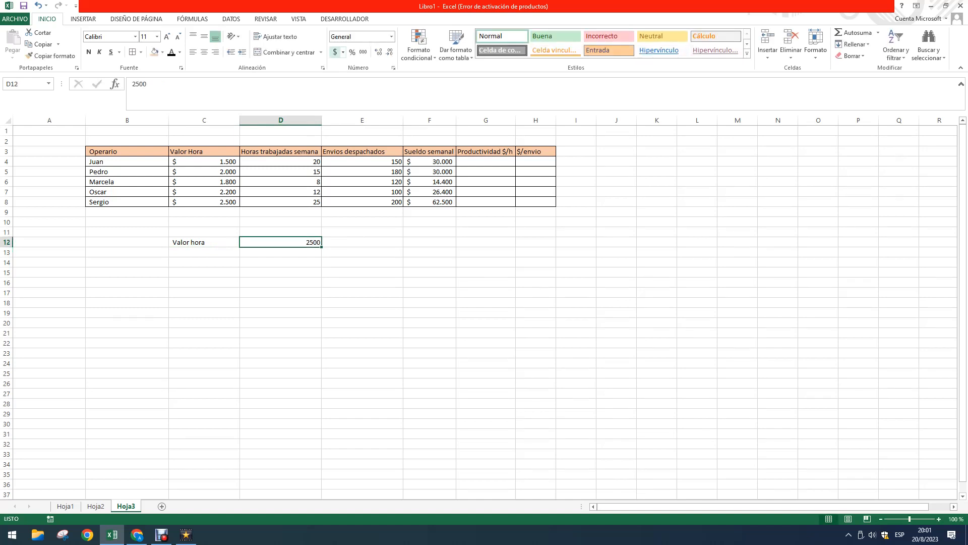
left_click(335, 52)
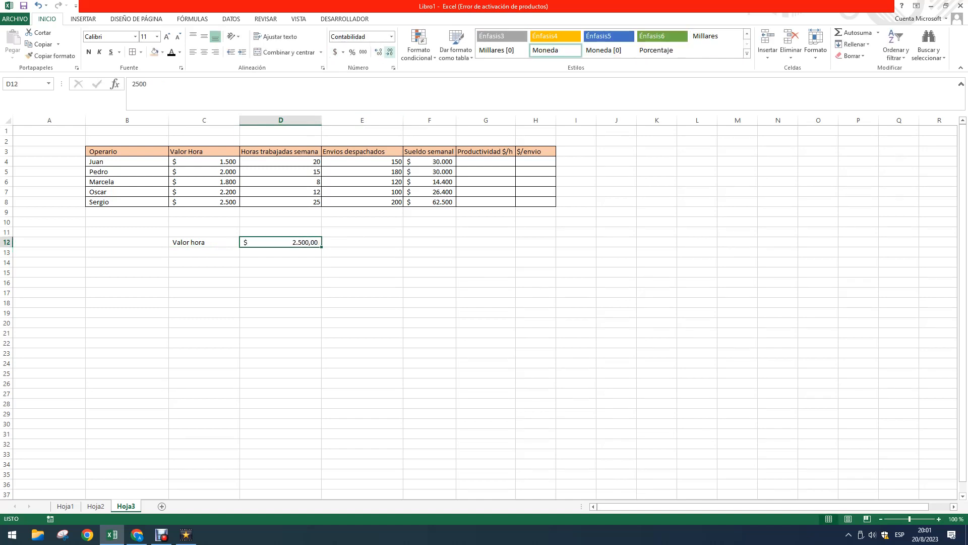
left_click(390, 52)
left_click(390, 52)
left_click(323, 242)
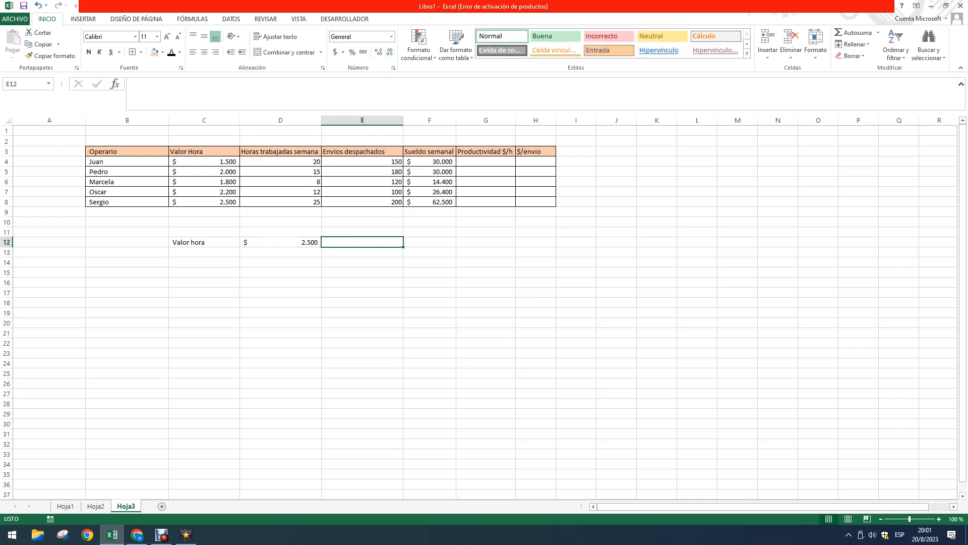
Copy the operator column B3:B8, including its header, to C15:C20 below the table
left_click_drag(127, 161, 127, 191)
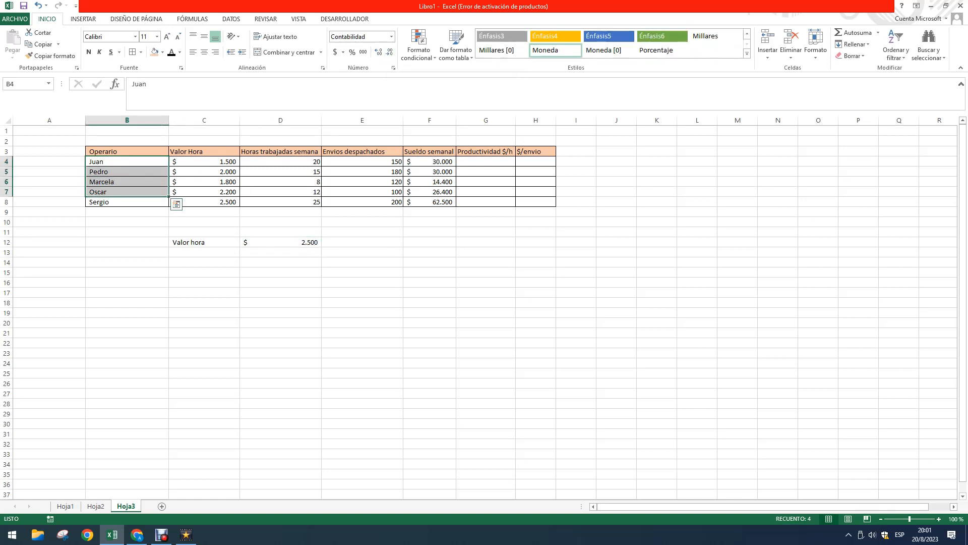
left_click_drag(127, 151, 127, 201)
key("ctrl+c")
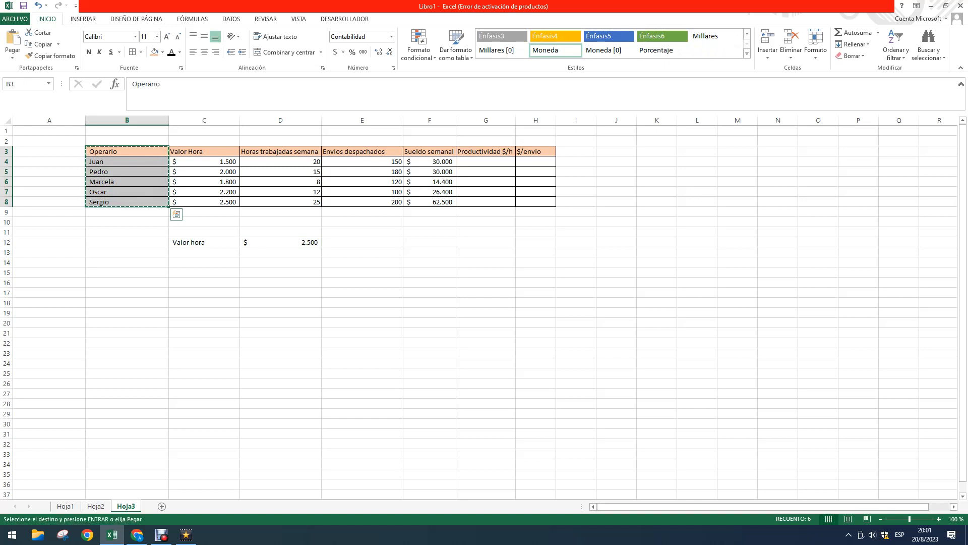
left_click(204, 282)
left_click(204, 272)
key("ctrl+v")
Copy the "Sueldo semanal" header from F3 to D15, beside the copied operator header
left_click(281, 272)
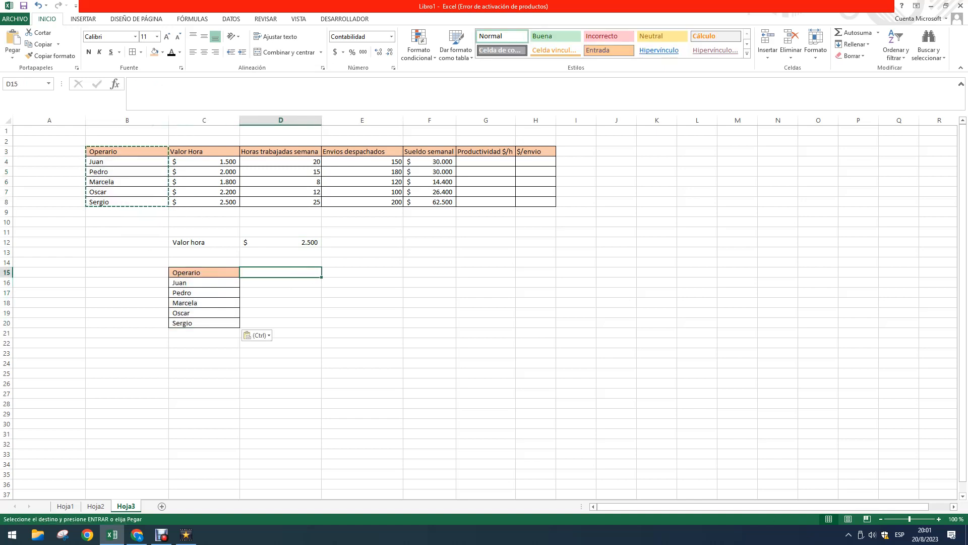
left_click(430, 151)
key("ctrl+c")
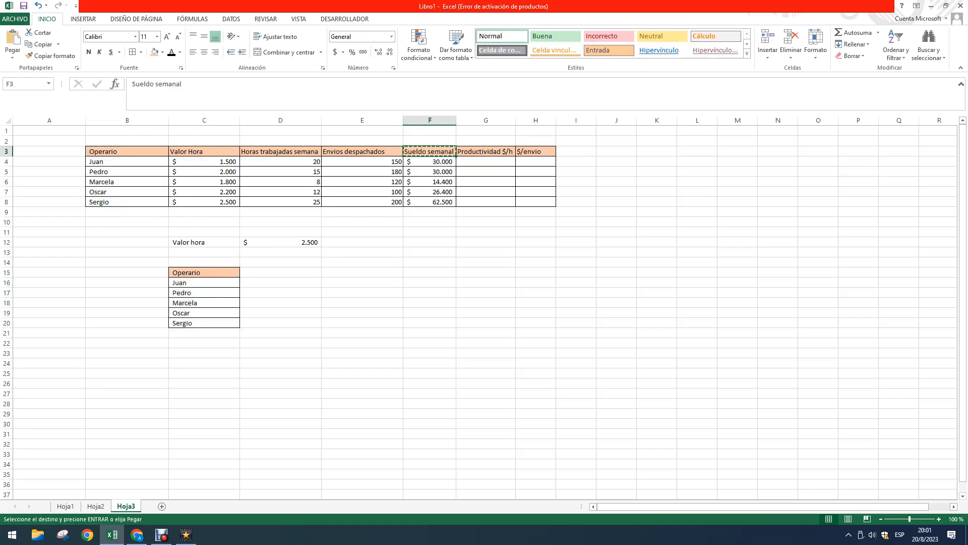
left_click(280, 273)
key("ctrl+v")
Calculate the first operator's weekly salary in D16 with the formula =$D$12*D4, using an absolute reference to the hourly rate
left_click(280, 282)
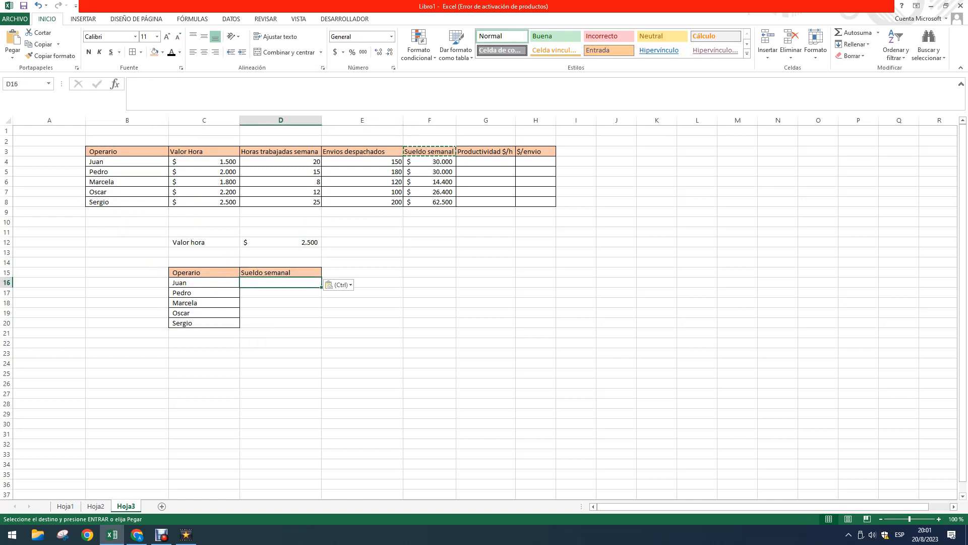
type("=")
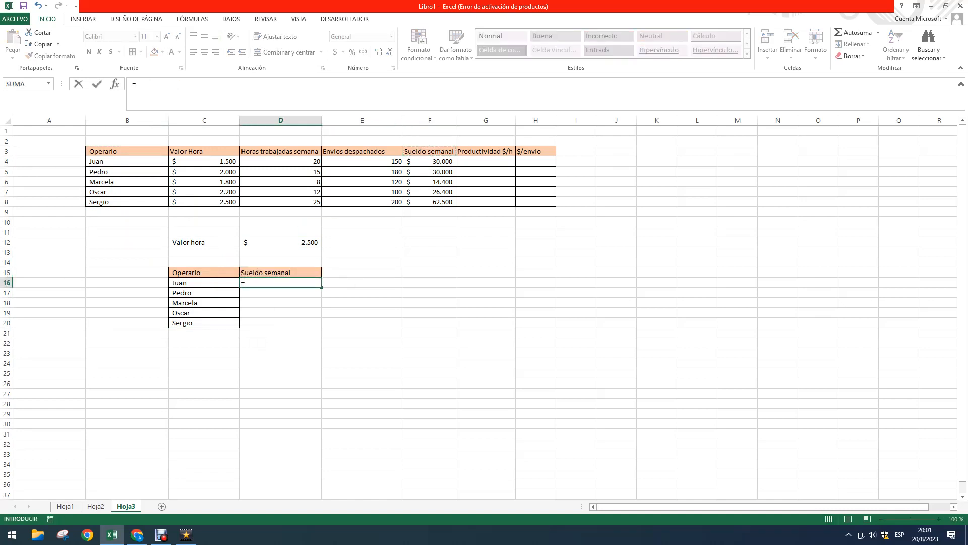
left_click(281, 242)
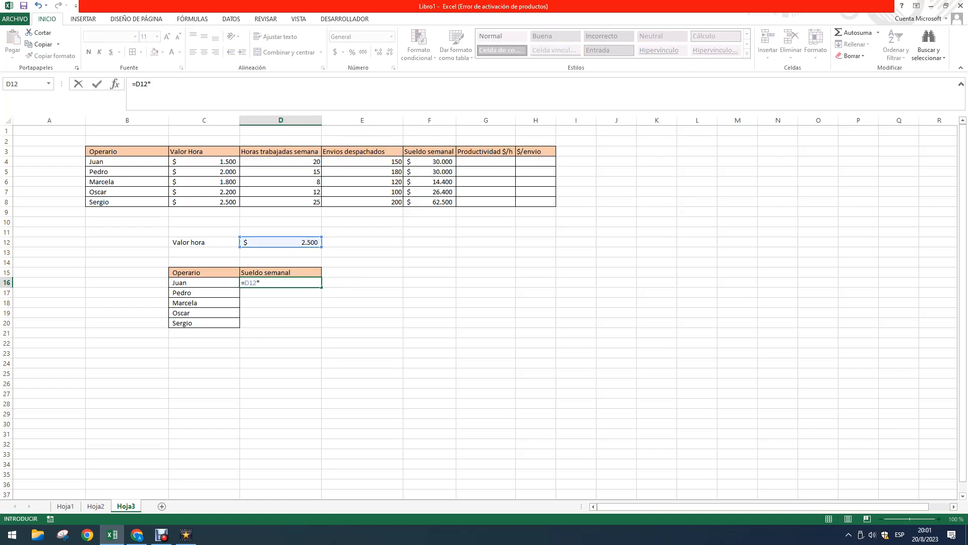
left_click(281, 161)
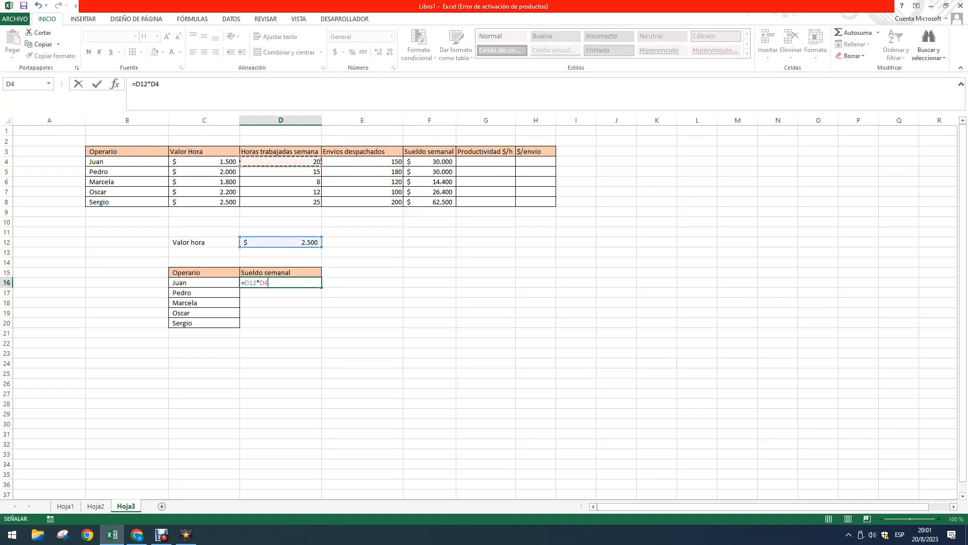
left_click(140, 84)
key("F4")
key("Return")
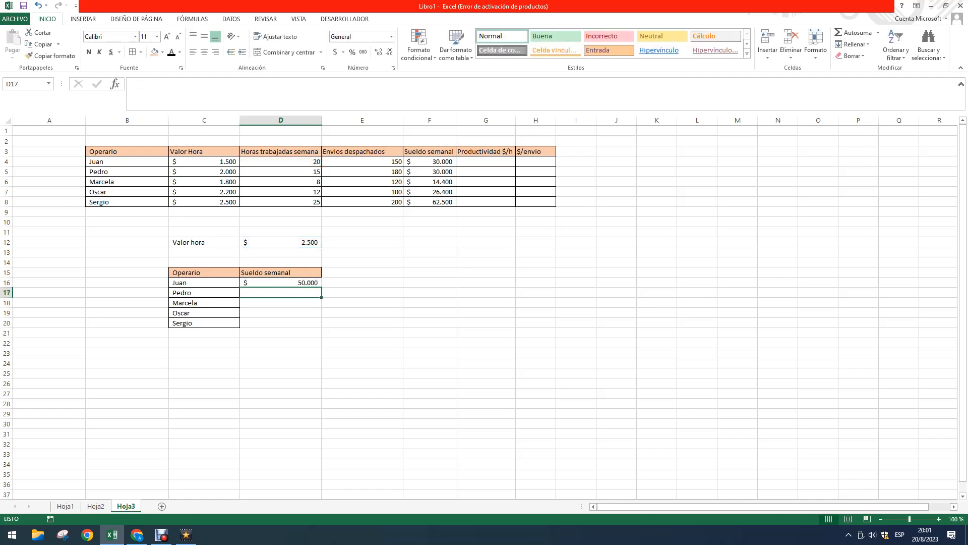
Copy the weekly salary formula from D16 down to D20 and check the references in D19
left_click(281, 282)
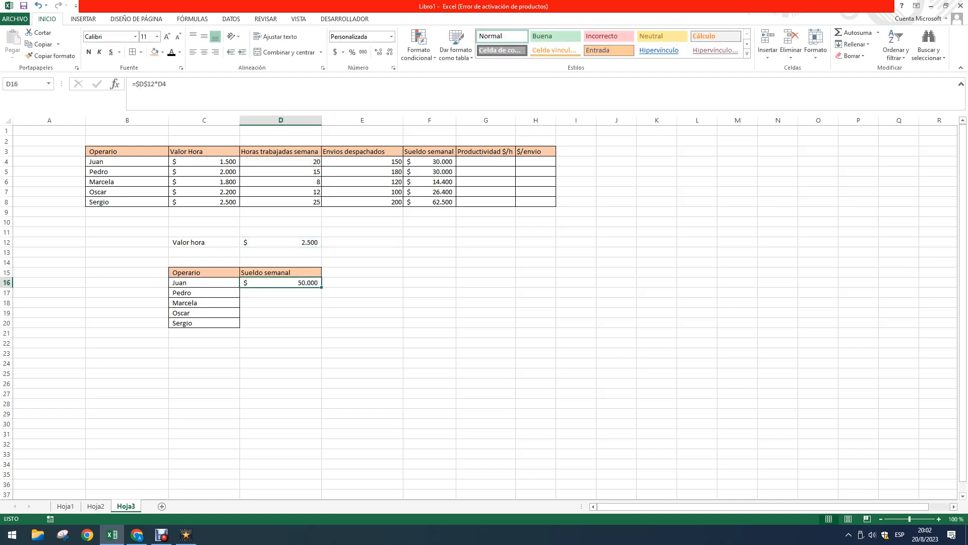
left_click_drag(322, 287, 322, 328)
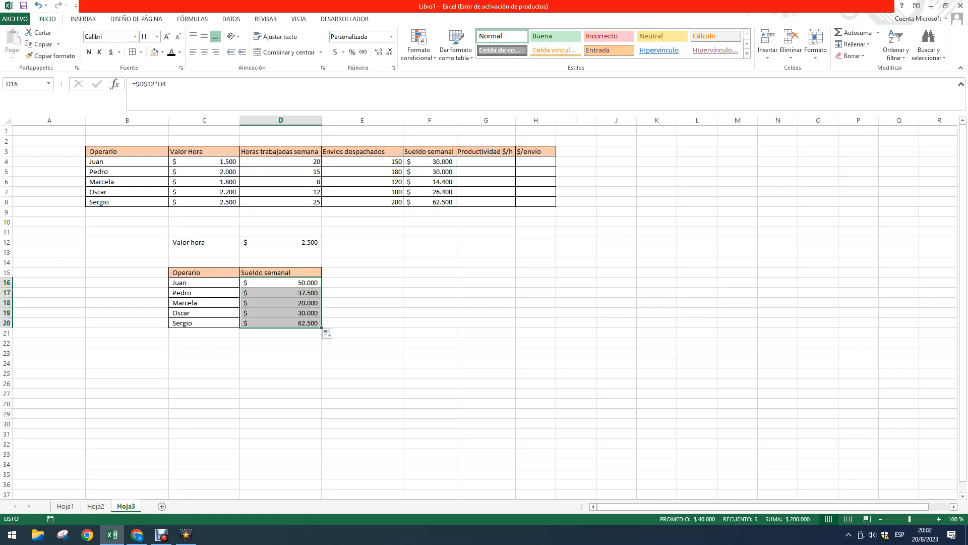
key("Down")
key("Down")
key("Down")
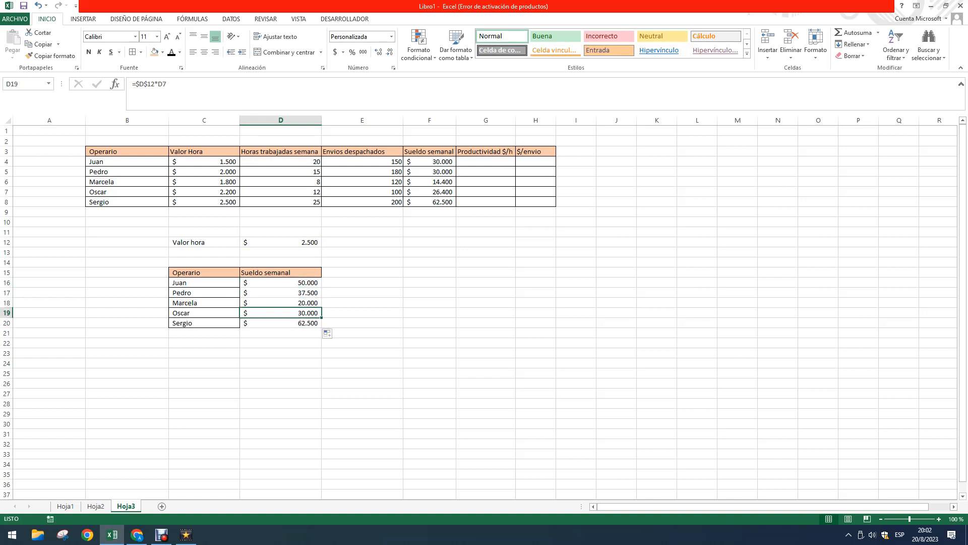
left_click(145, 84)
key("Escape")
Delete the contents of the hourly rate cells and the example table below the main table
left_click_drag(126, 242, 371, 343)
key("Delete")
left_click(281, 302)
Remove the fill color and all borders from the range B11:F26
left_click_drag(127, 232, 429, 383)
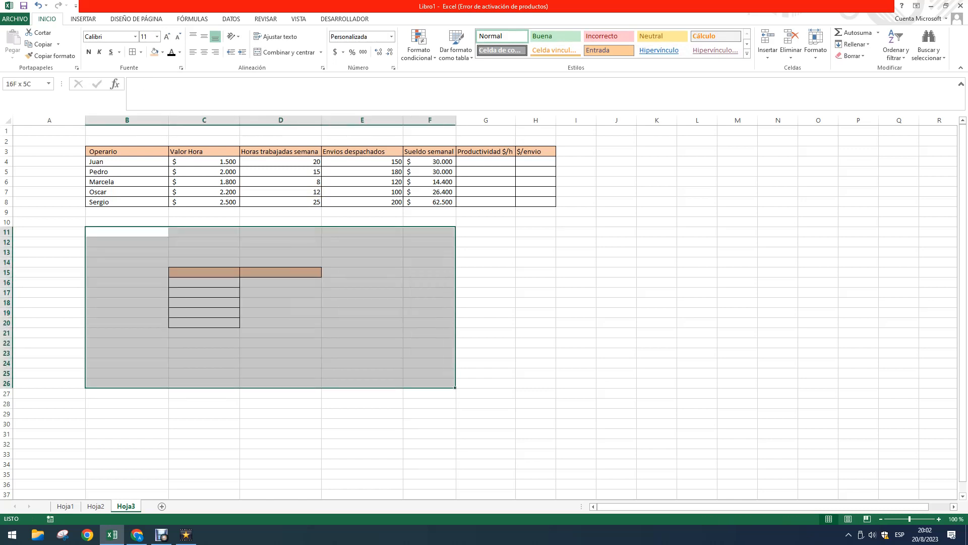
left_click(154, 52)
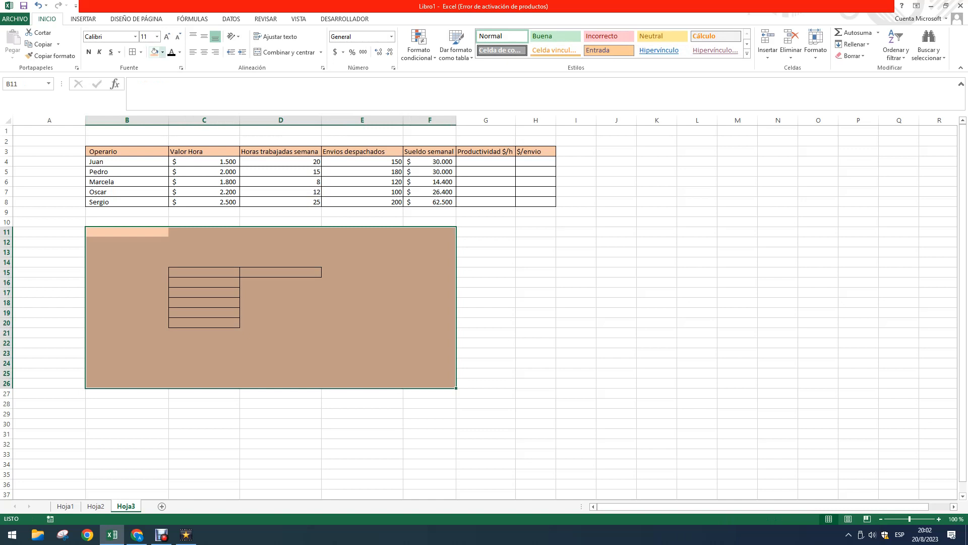
left_click(162, 52)
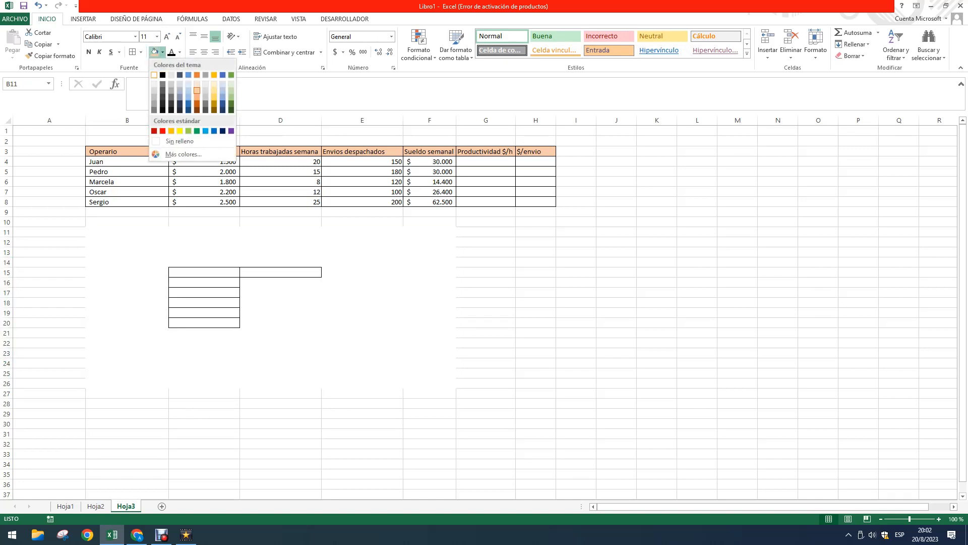
left_click(179, 140)
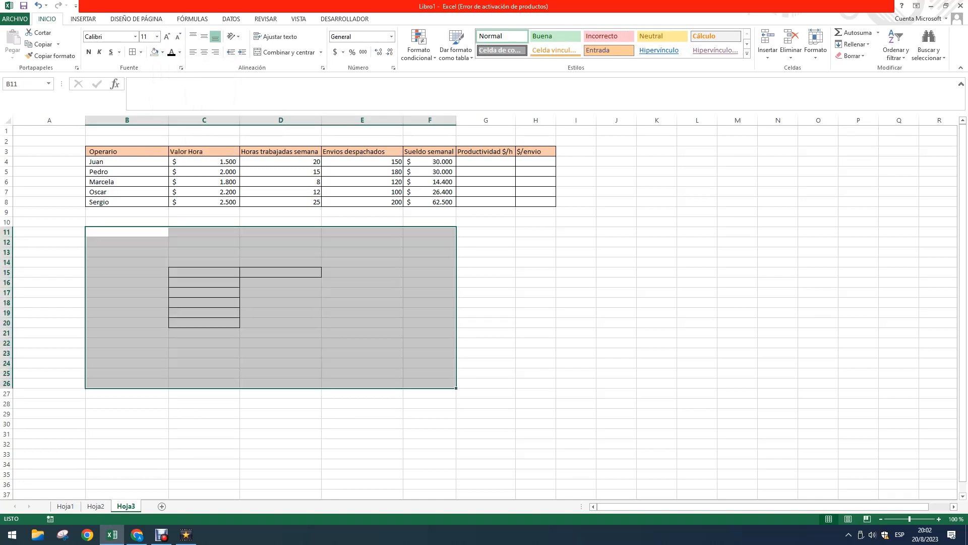
left_click(140, 52)
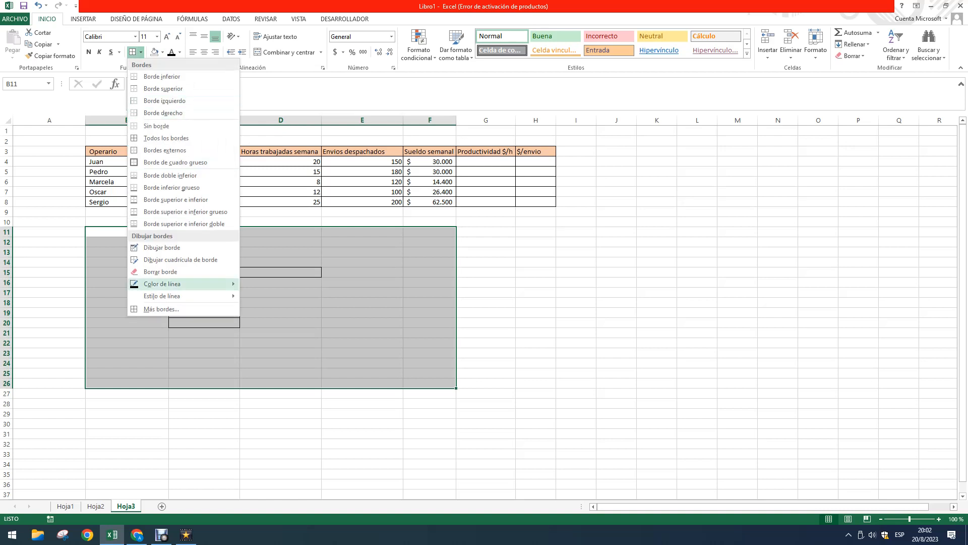
left_click(156, 126)
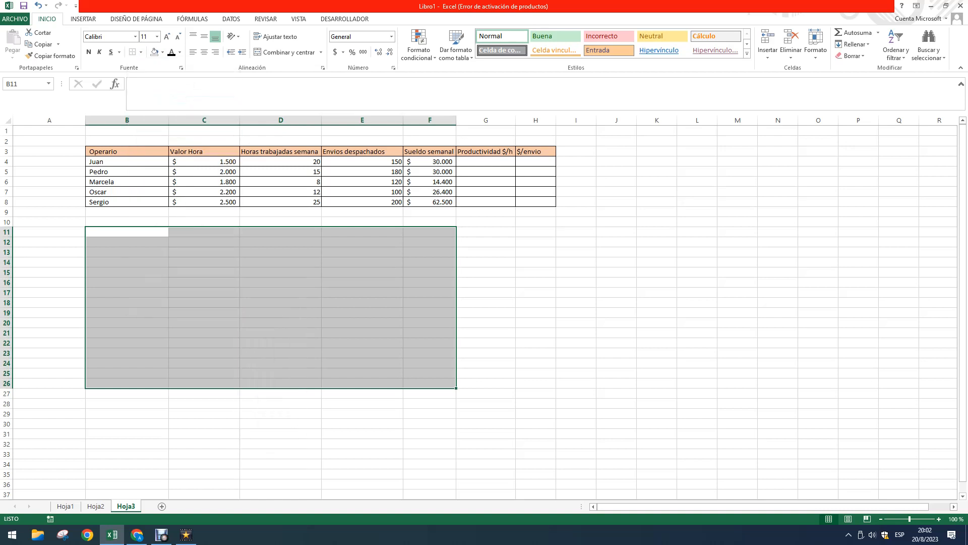
left_click(204, 283)
Refill the weekly salary formula from F4 down to F8 and check the relative references in the filled cells
left_click(430, 162)
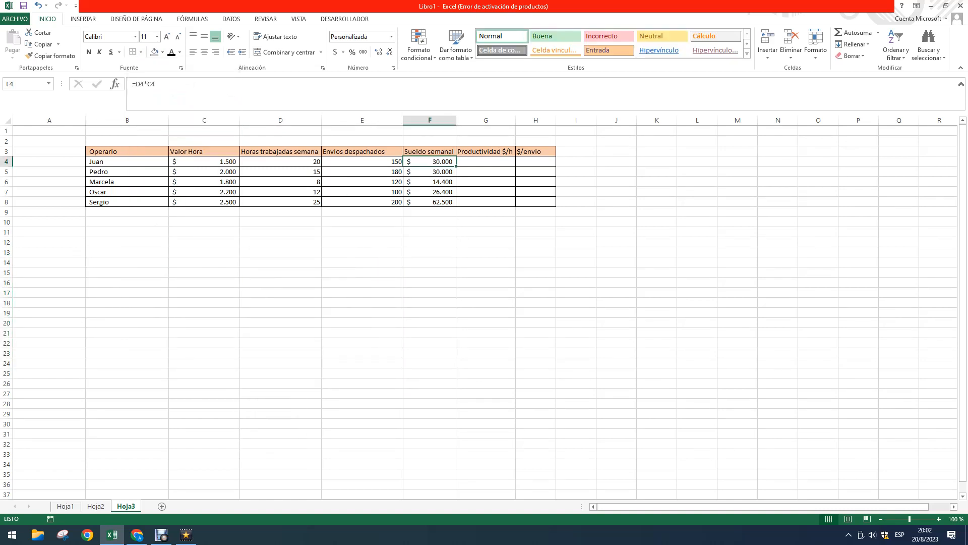
left_click(429, 182)
left_click(429, 161)
left_click_drag(456, 166, 456, 204)
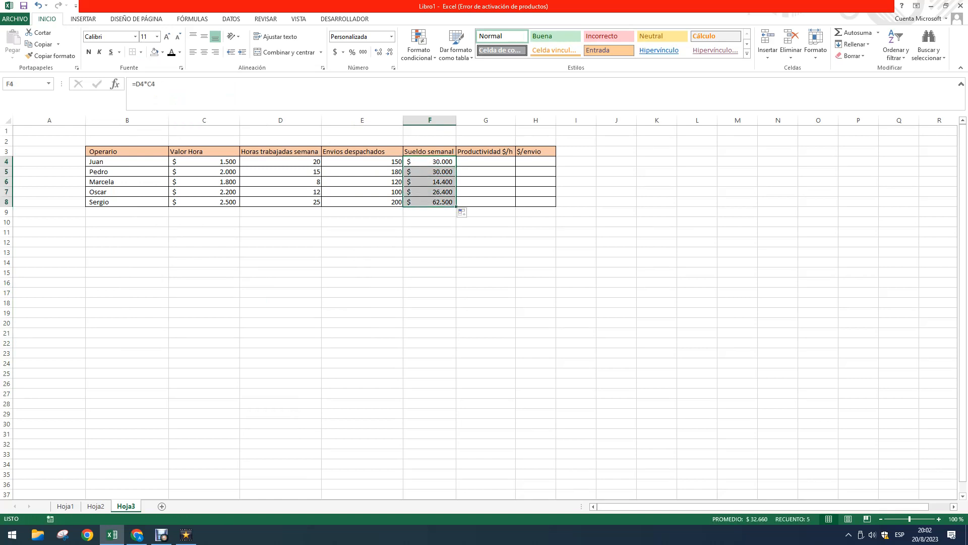
left_click(430, 181)
left_click(429, 202)
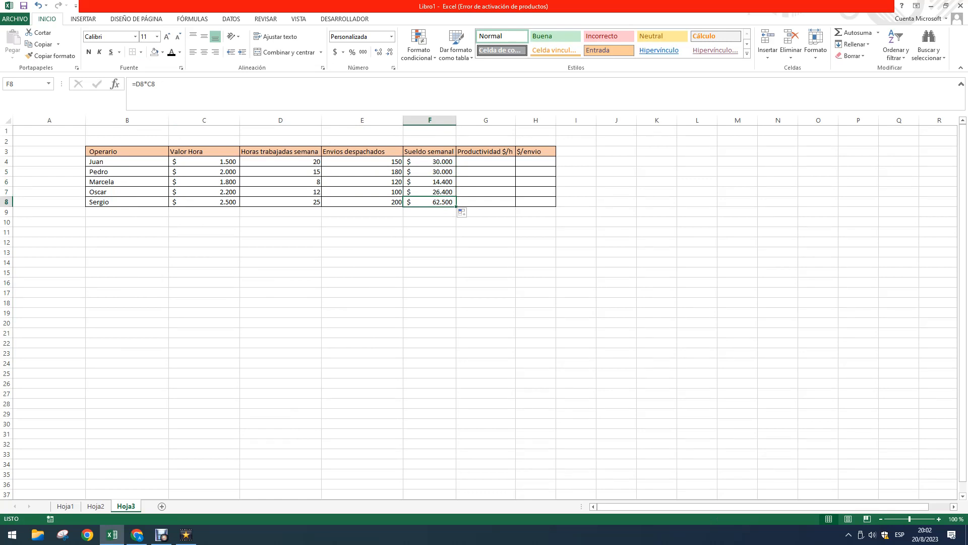
Calculate the first operator's productivity per hour in G4 with the formula =F4/D4
left_click(486, 162)
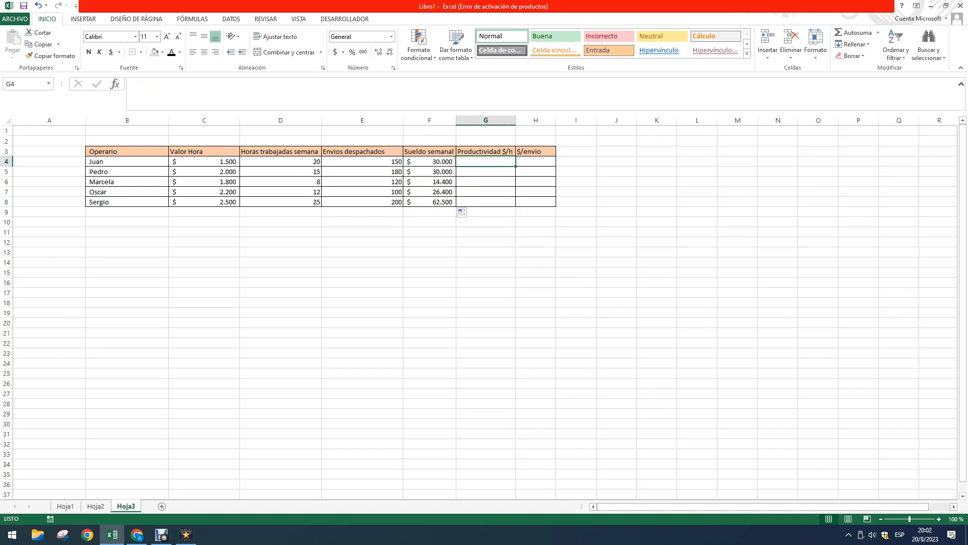
type("=")
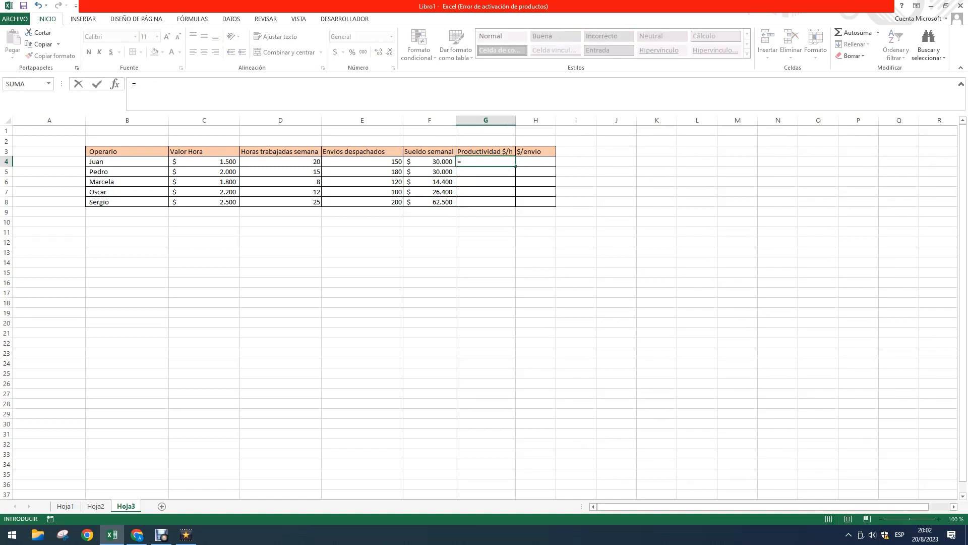
left_click(429, 162)
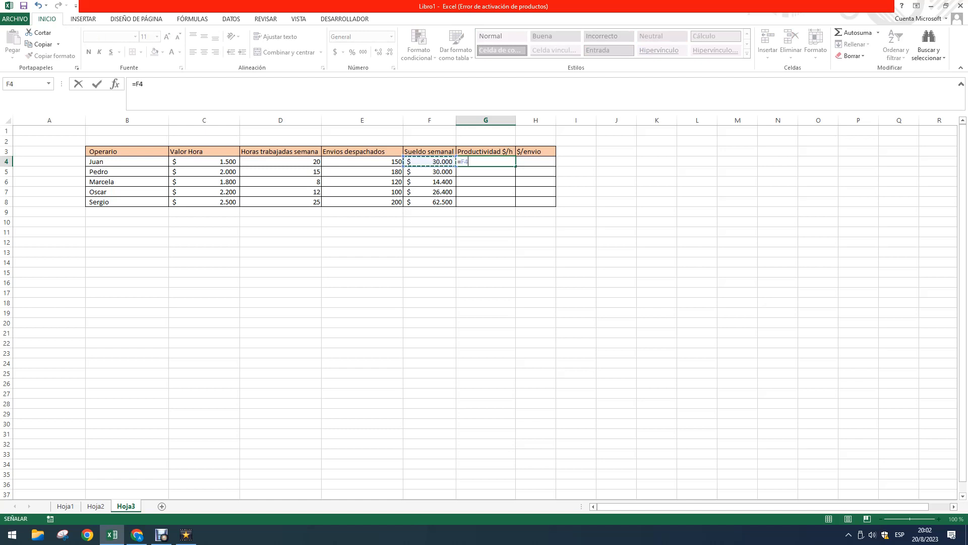
type("/")
left_click(280, 161)
key("Return")
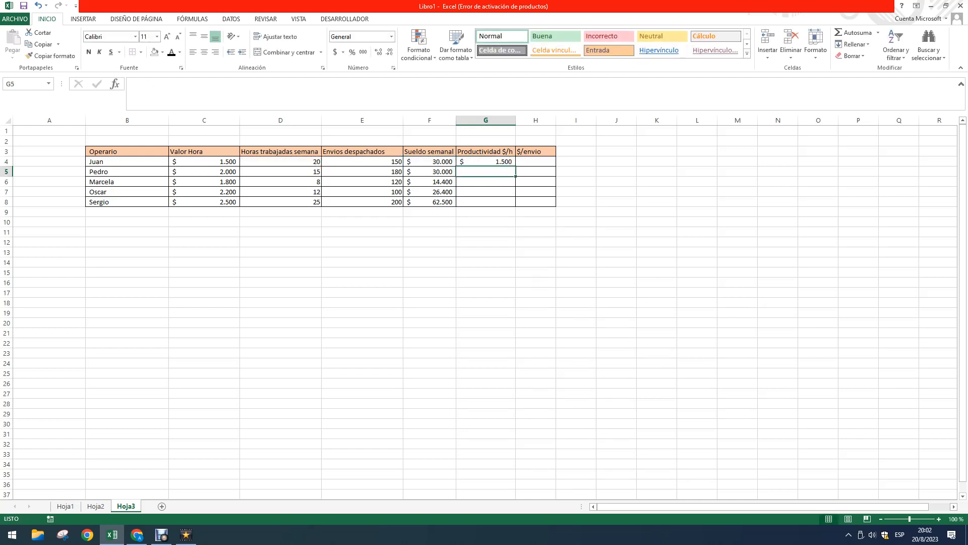
Copy the productivity formula from G4 down to G8 and widen column H slightly
left_click(486, 161)
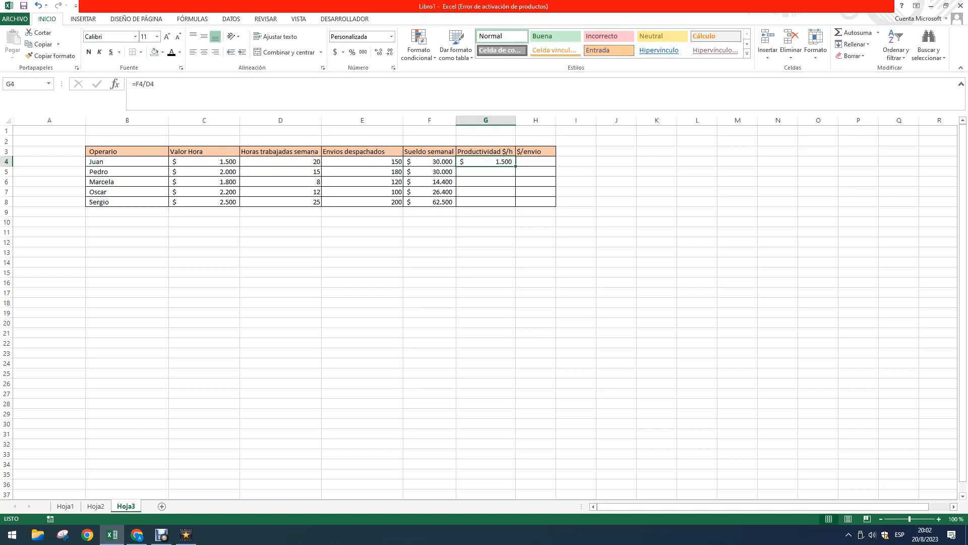
left_click_drag(515, 165, 513, 204)
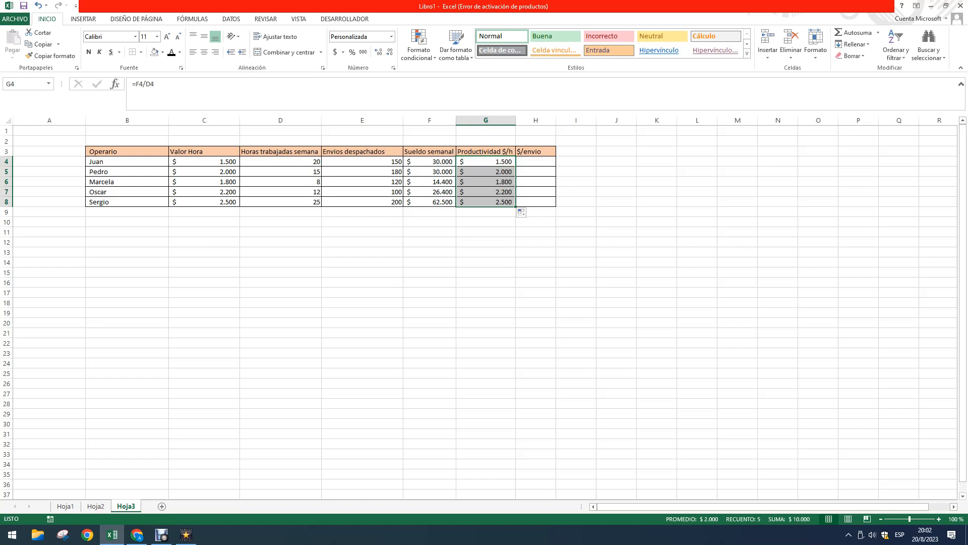
left_click(536, 162)
left_click_drag(556, 120, 563, 121)
Review the cells referenced by the productivity formula in G4 and the filled range G4:G8, ending on H4
left_click(486, 161)
left_click(145, 84)
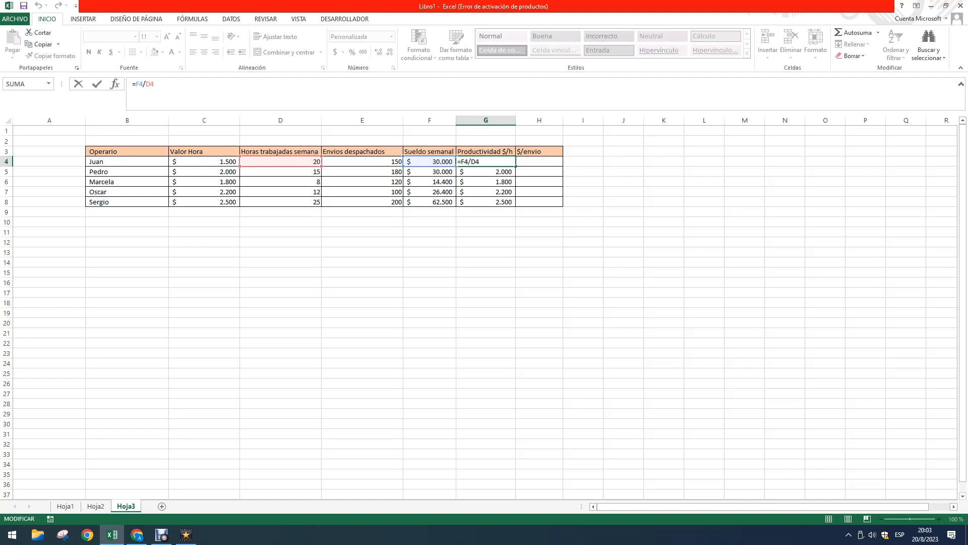
key("Escape")
left_click_drag(486, 162, 486, 202)
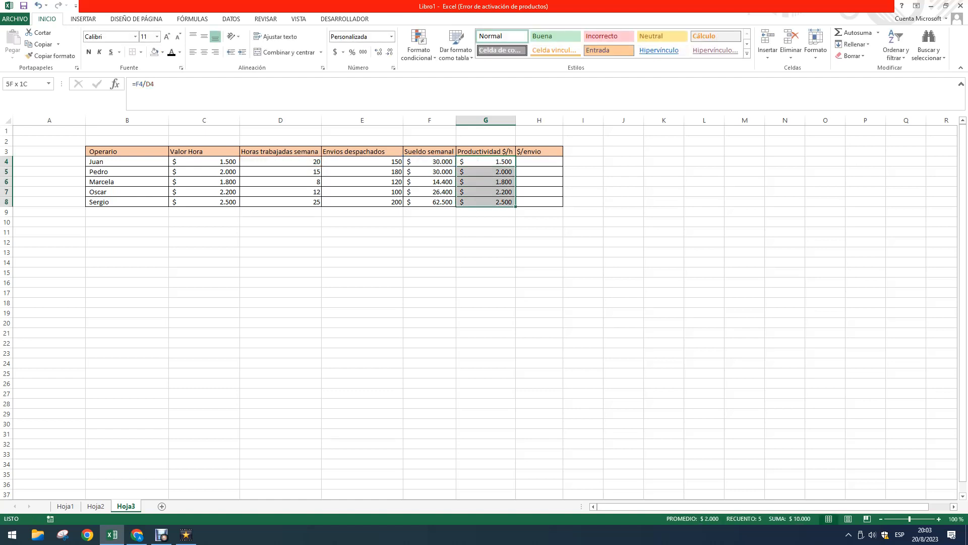
left_click(539, 171)
left_click(539, 162)
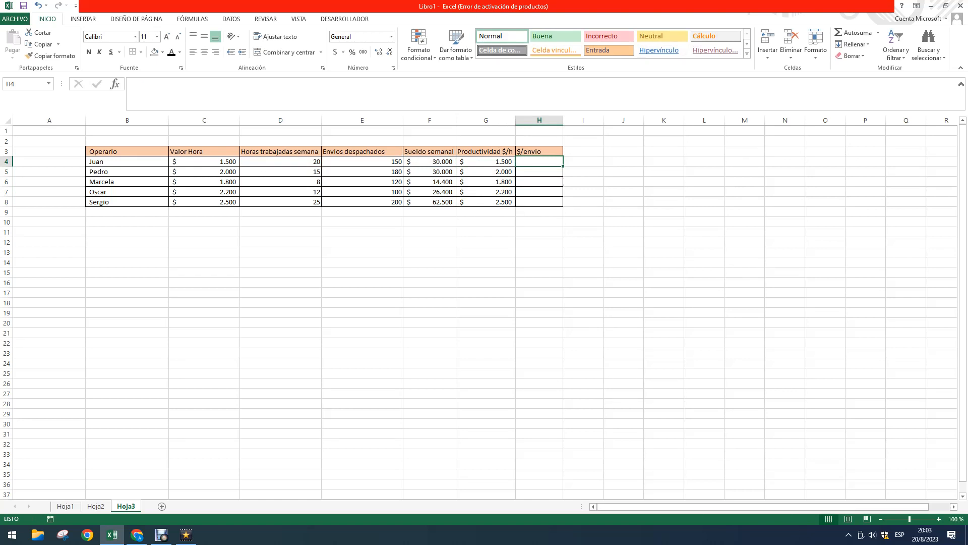
Calculate the first operator's cost per shipment in H4 with the formula =F4/E4
left_click(430, 162)
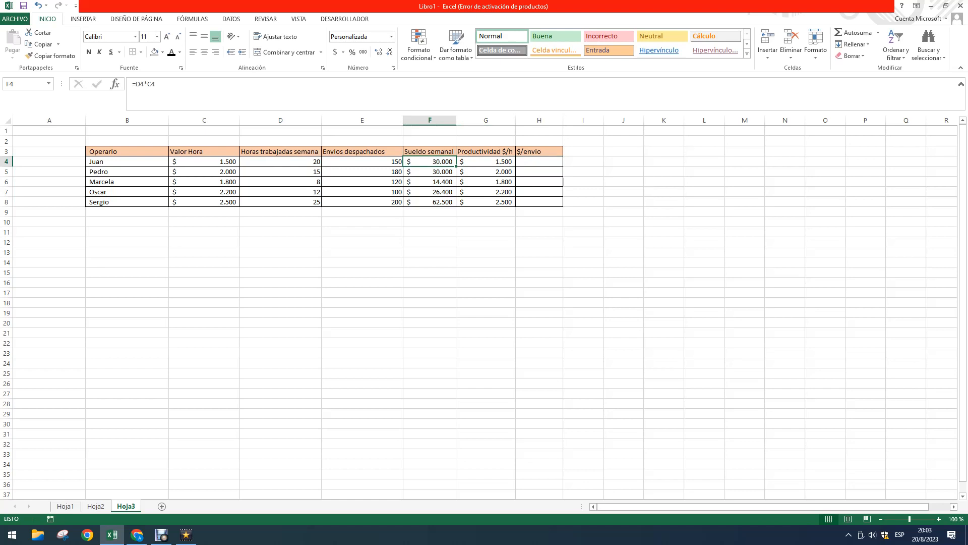
left_click(362, 161)
left_click(539, 161)
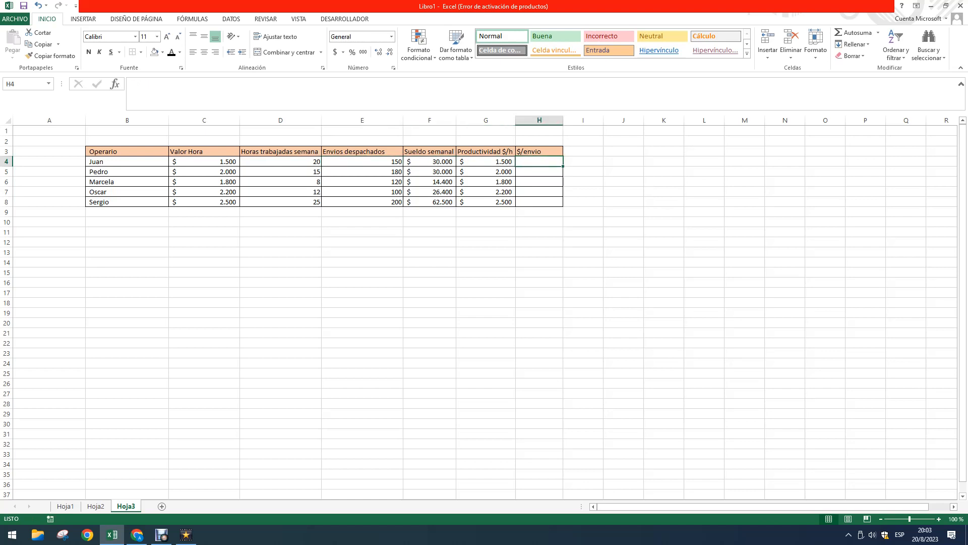
double_click(523, 151)
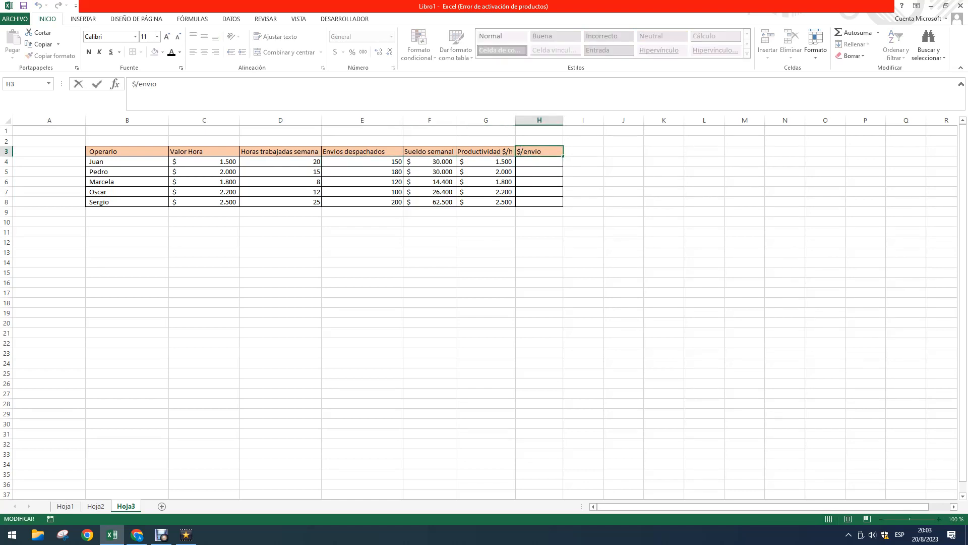
key("Return")
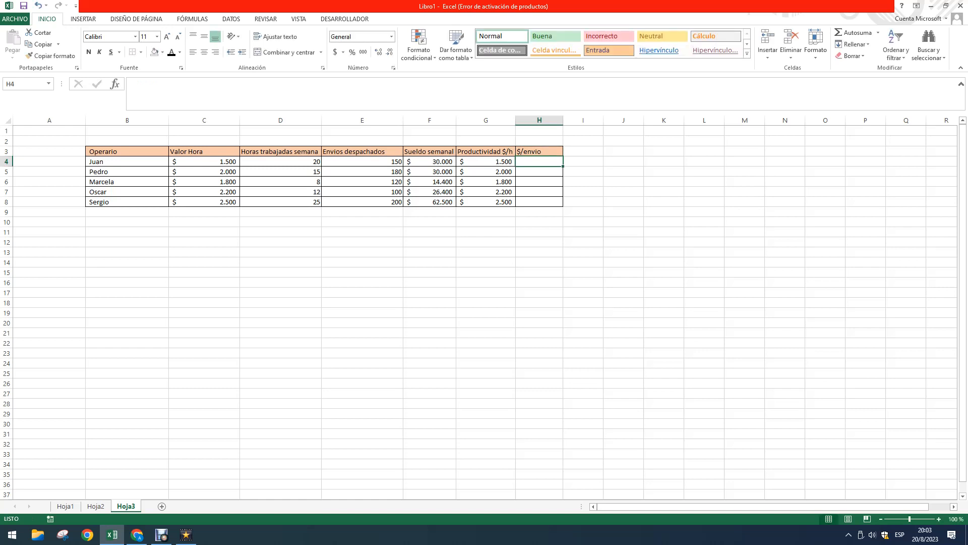
type("=")
key("Left")
key("Left")
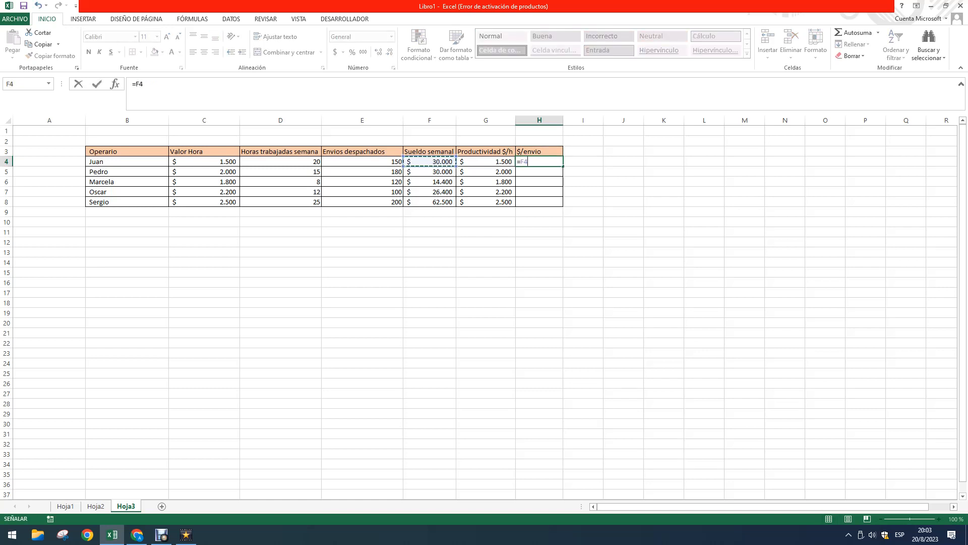
type("/")
key("Left")
key("Left")
key("Left")
key("Return")
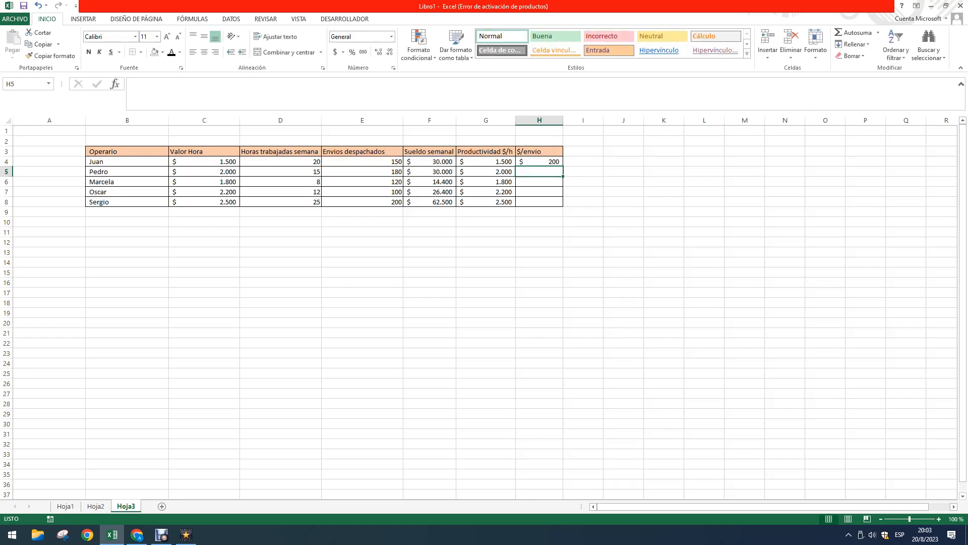
Copy the cost-per-shipment formula from H4 down to H8 and check the relative references in the filled cells
key("Up")
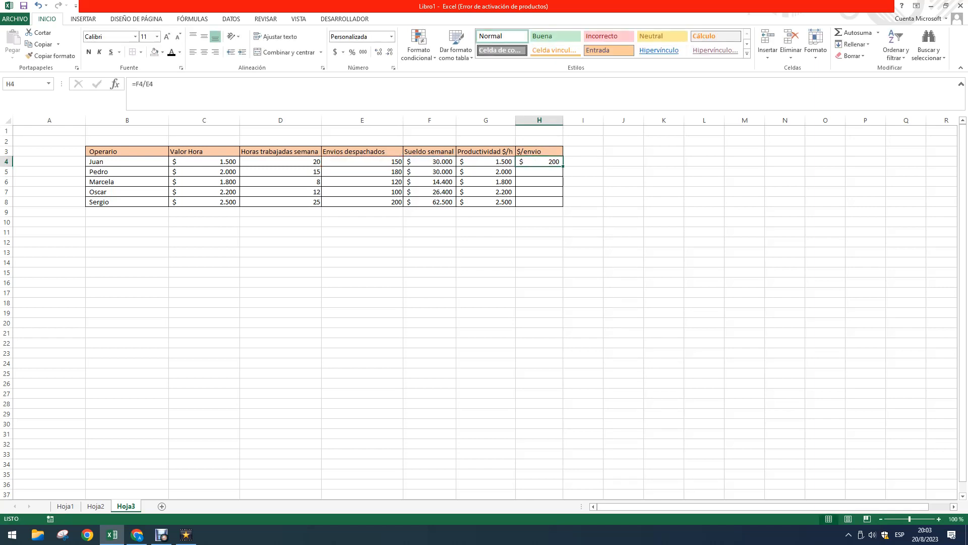
left_click_drag(563, 166, 557, 203)
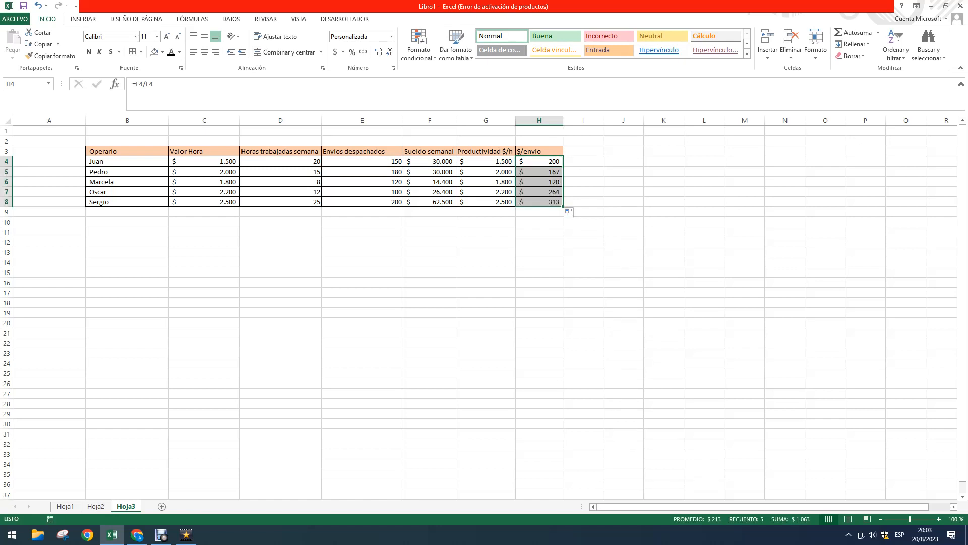
left_click(539, 192)
left_click(539, 171)
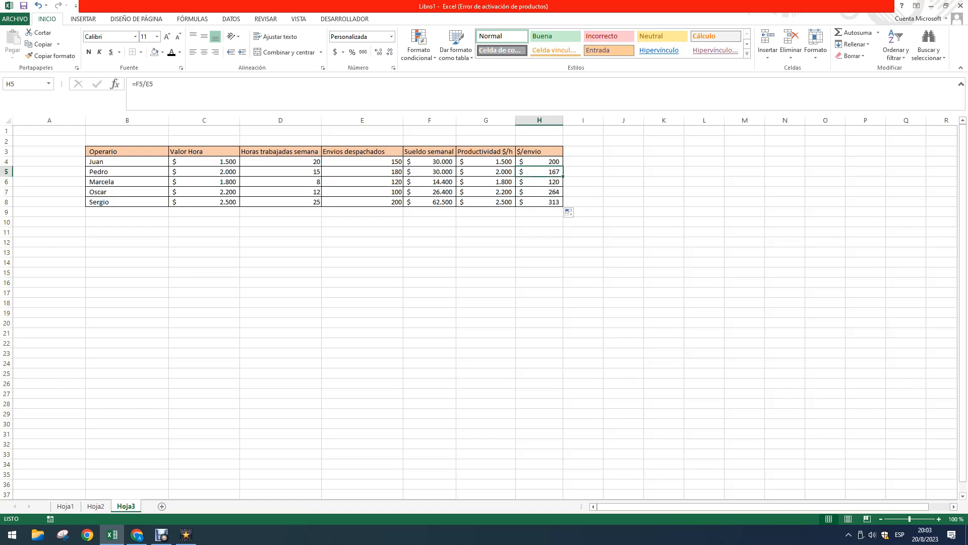
left_click(539, 161)
left_click(539, 171)
left_click(539, 161)
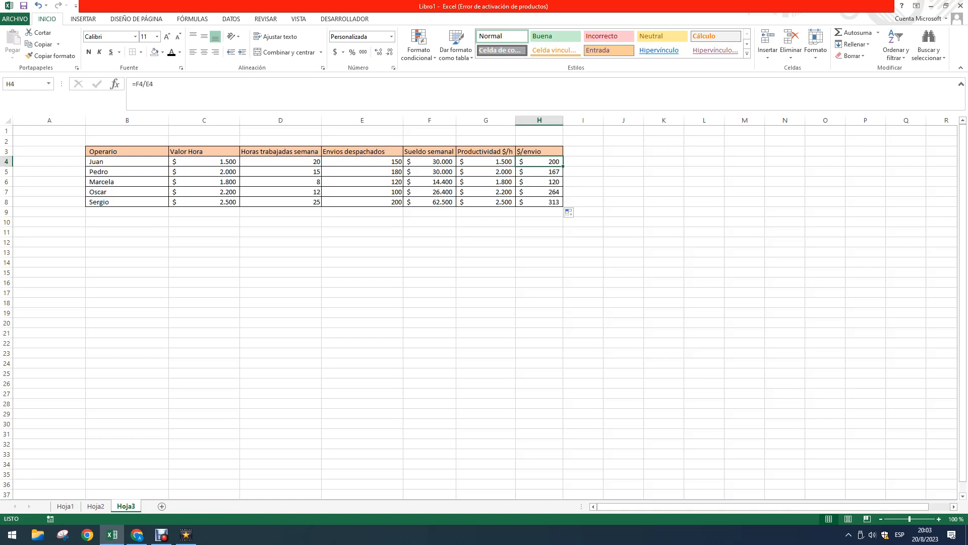
left_click(583, 161)
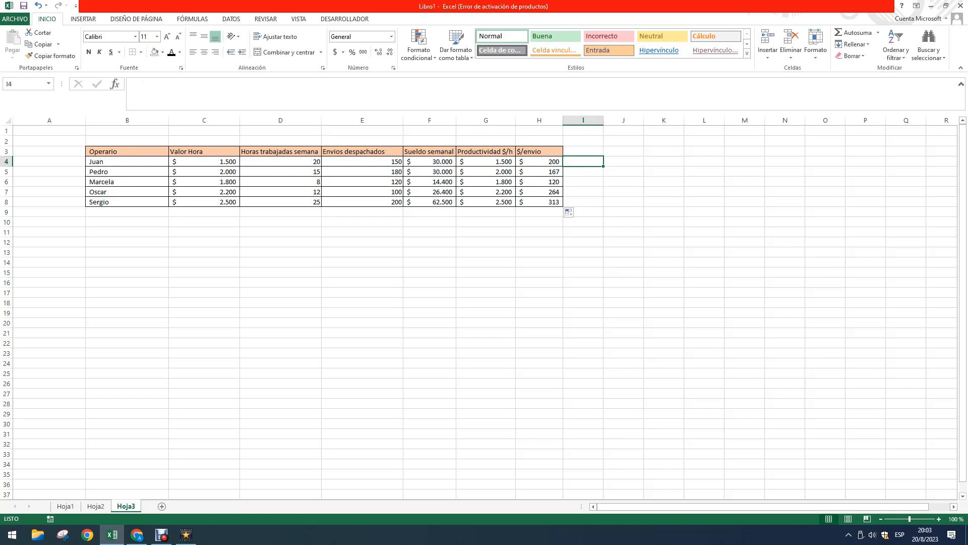
left_click(486, 161)
left_click(539, 162)
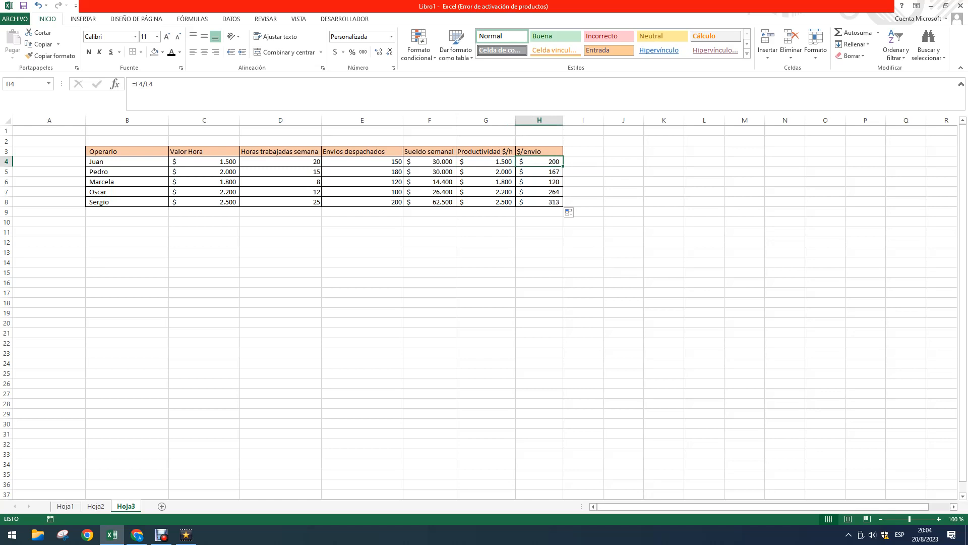
Enter the label "Operario con mayor sueldo" in D11 and fit column D's width to its contents
left_click(583, 182)
left_click(362, 252)
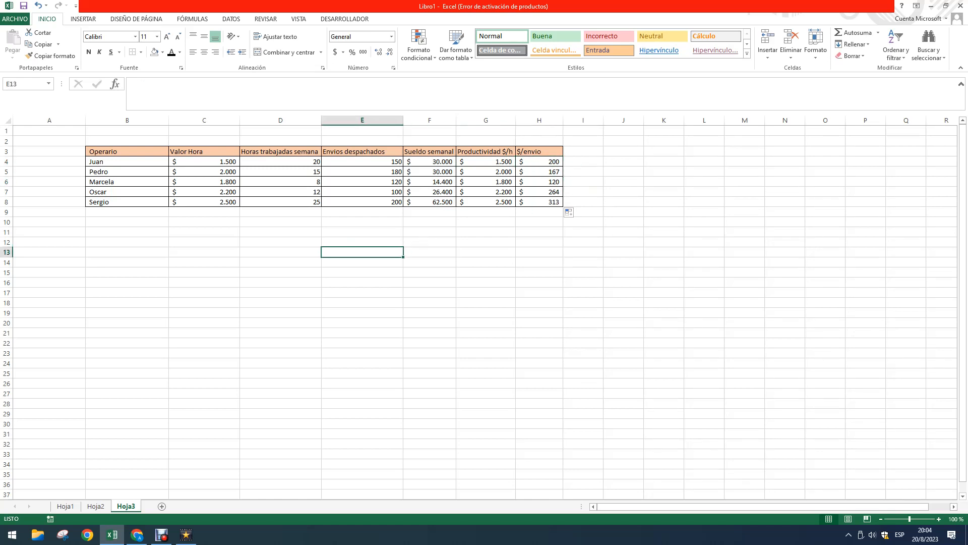
left_click(280, 252)
left_click(281, 242)
left_click(281, 232)
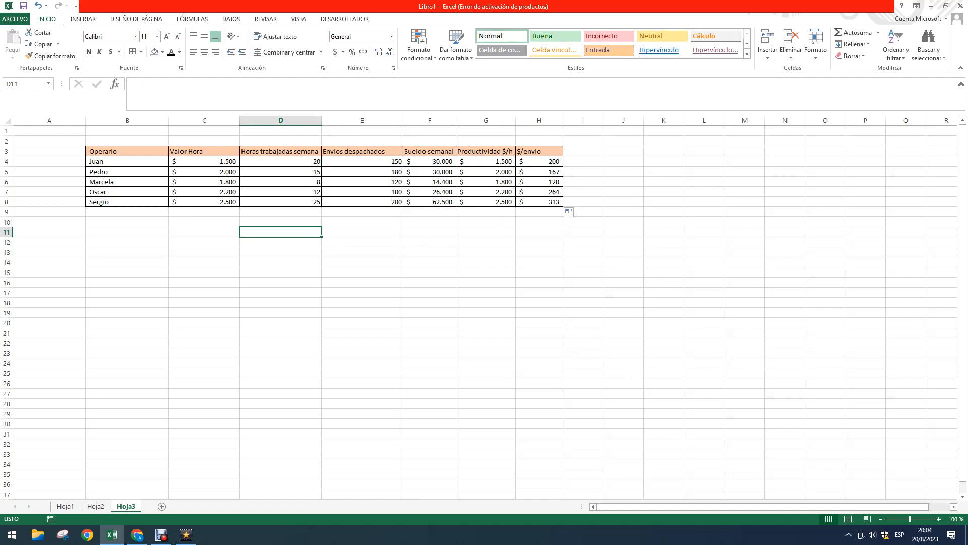
type("O")
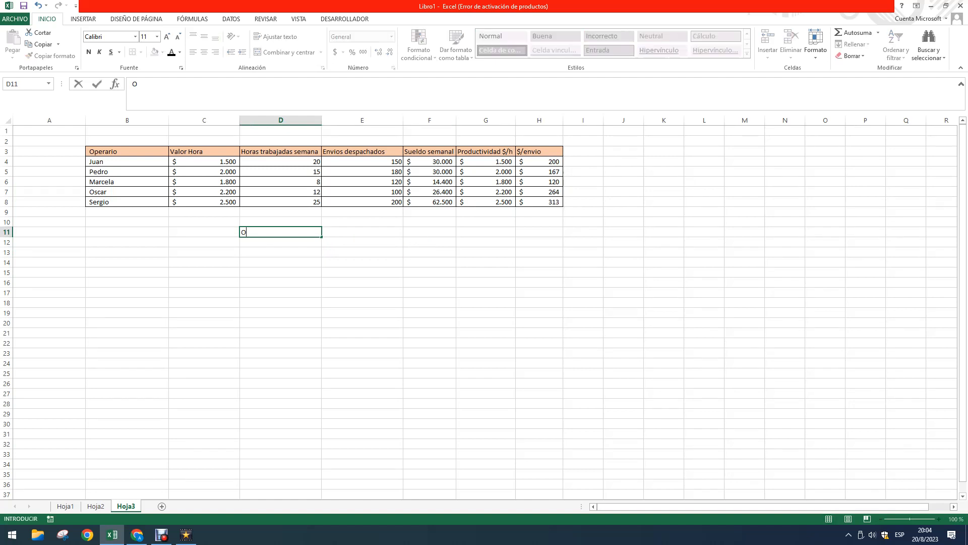
type("perario con mayor sueldo")
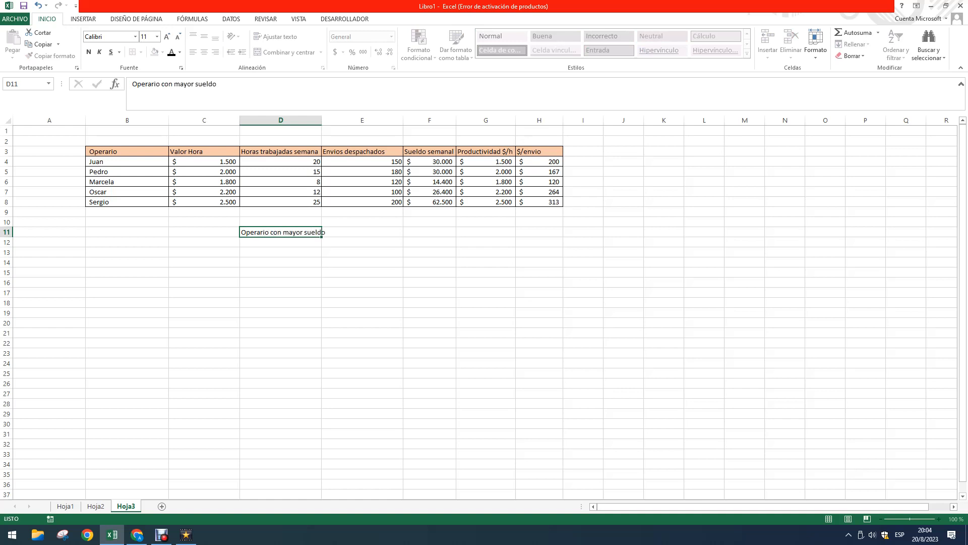
key("Return")
double_click(321, 120)
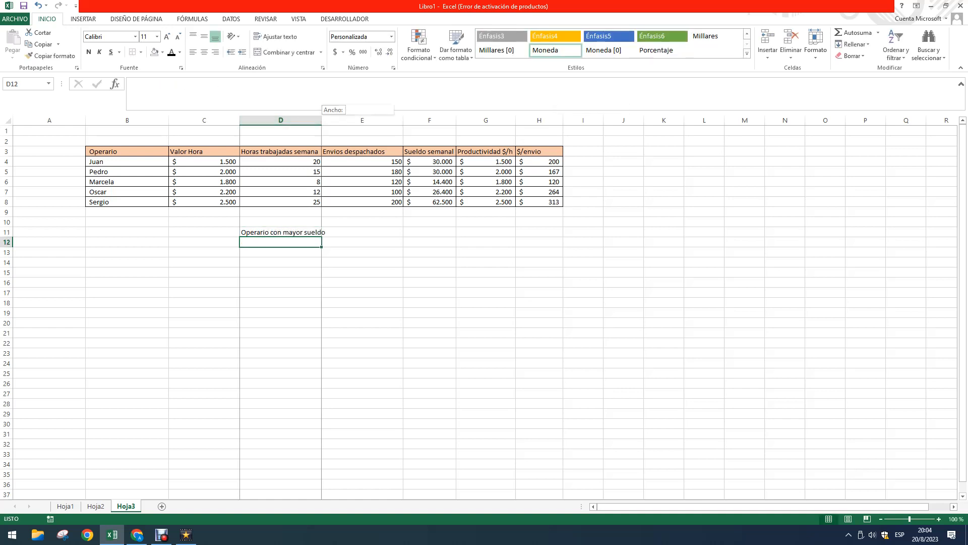
Replace the label in D11 with "Mayor sueldo"
left_click(284, 232)
double_click(283, 232)
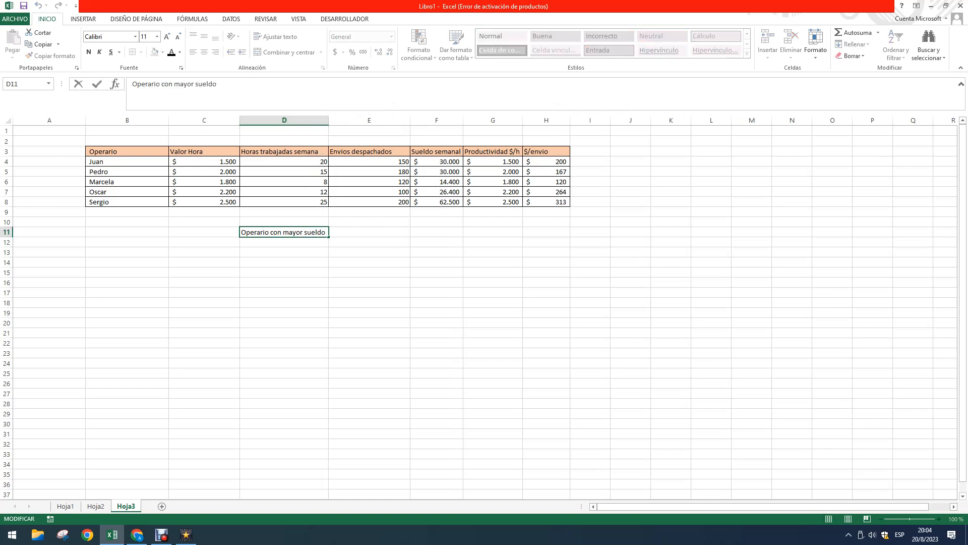
left_click_drag(326, 232, 240, 232)
type("Mayor suedl")
key("BackSpace")
key("BackSpace")
type("ldo")
key("Return")
Enter the labels "Menor sueldo", "Promedio de sueldos" and "Suma de sueldos" in D12 to D14
type("Menor sueldo")
key("Return")
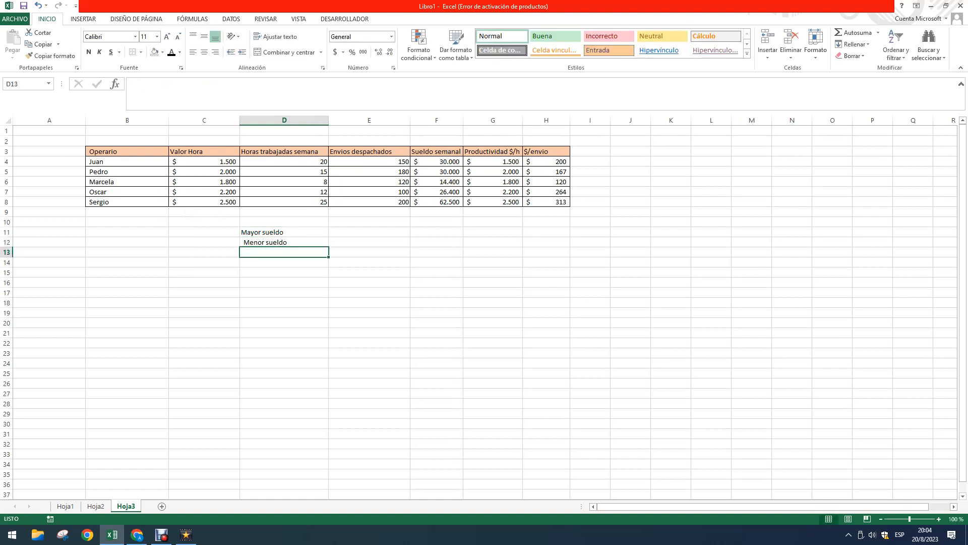
type("Promed")
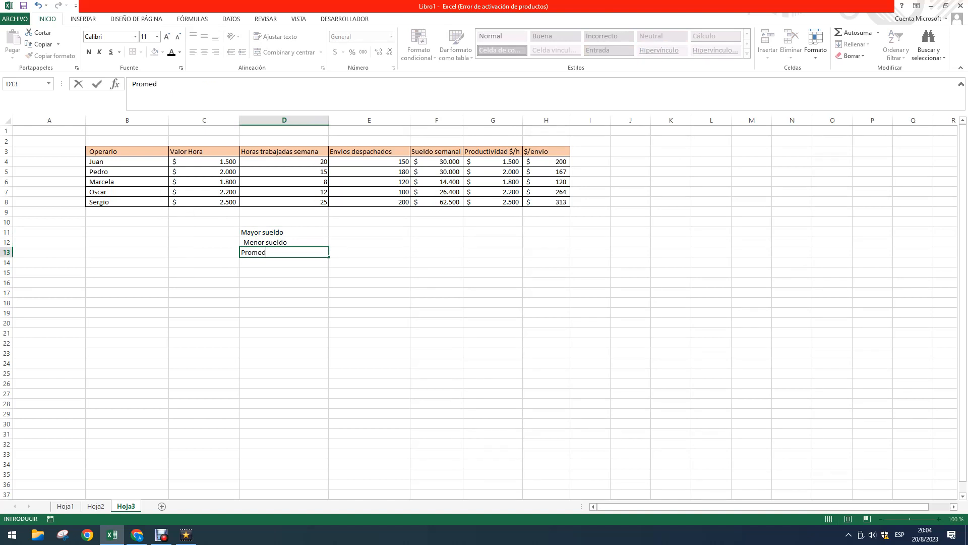
type("io de sueldos")
key("Return")
type("Su")
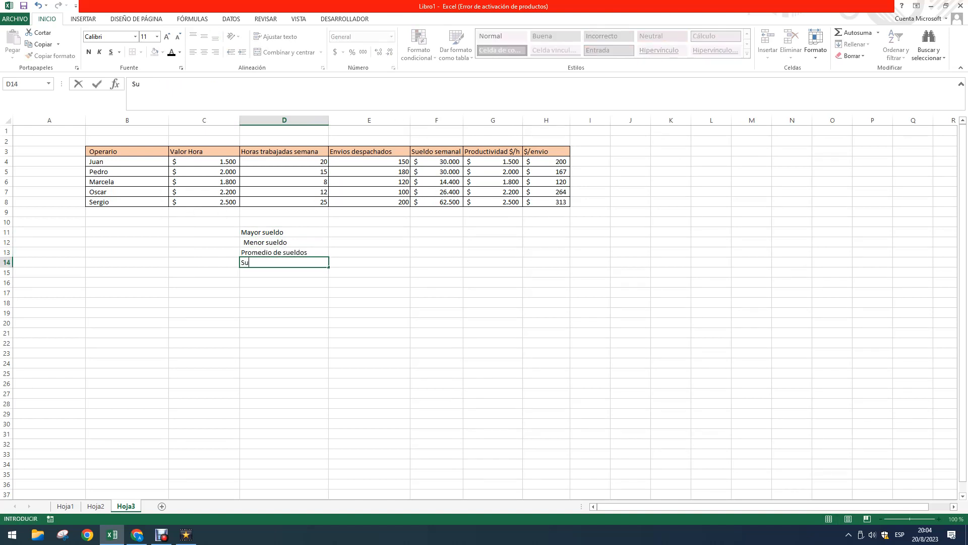
type("ma de sueldos")
key("Return")
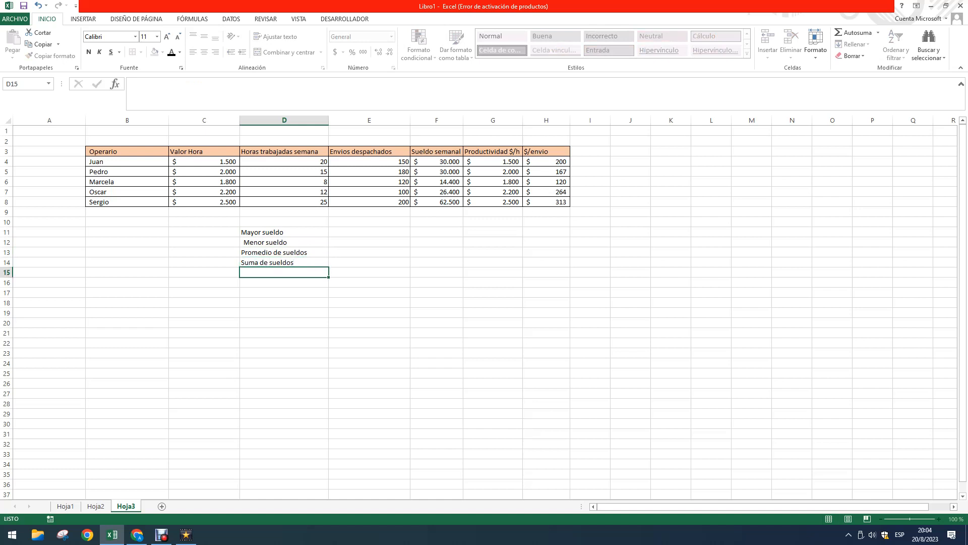
Calculate the highest weekly salary in E11 with the formula =MAX(F4:F8) and compare it with the salary column
left_click(284, 242)
key("Up")
key("Right")
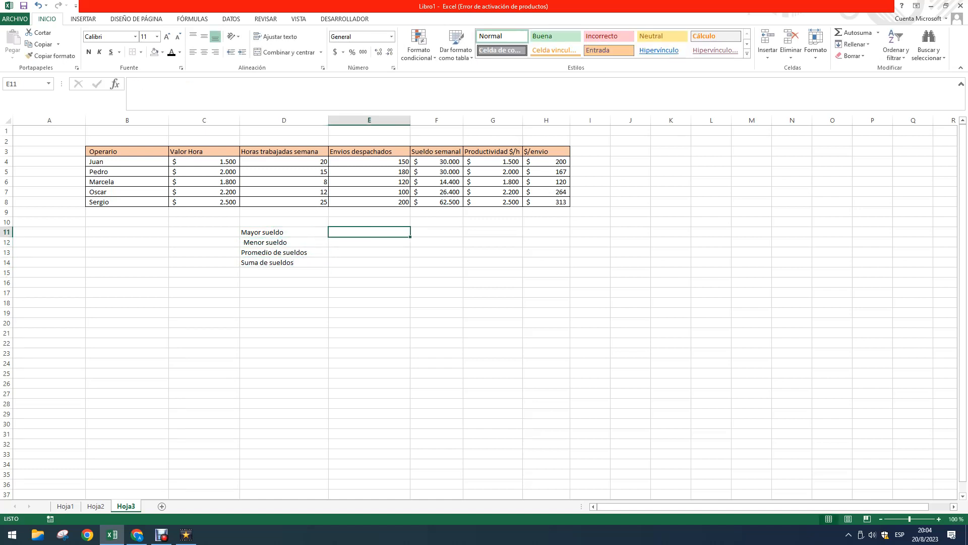
type("=")
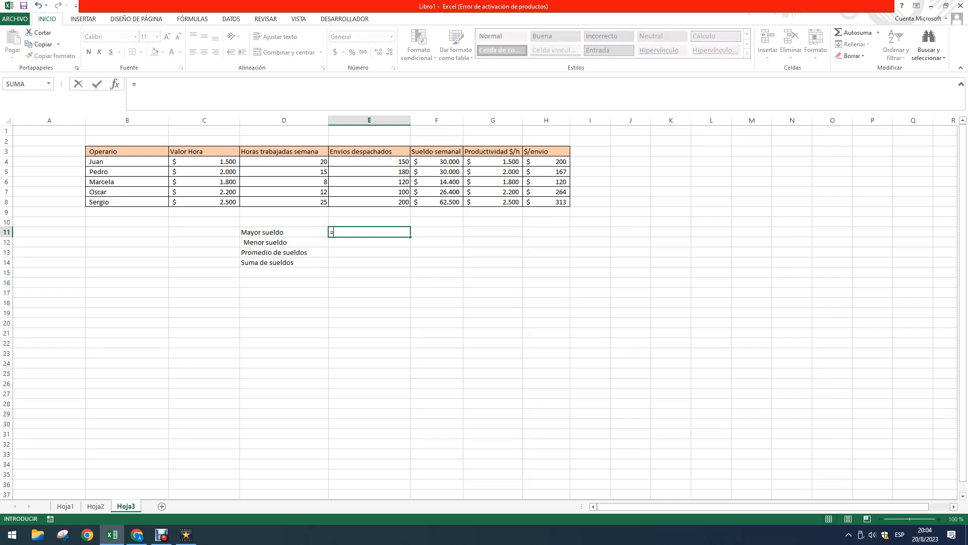
type("max")
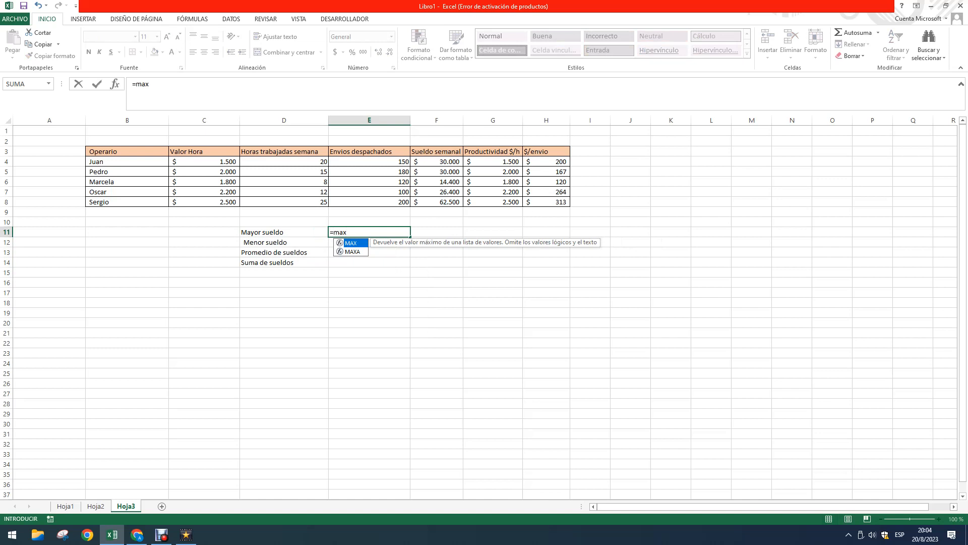
type("(")
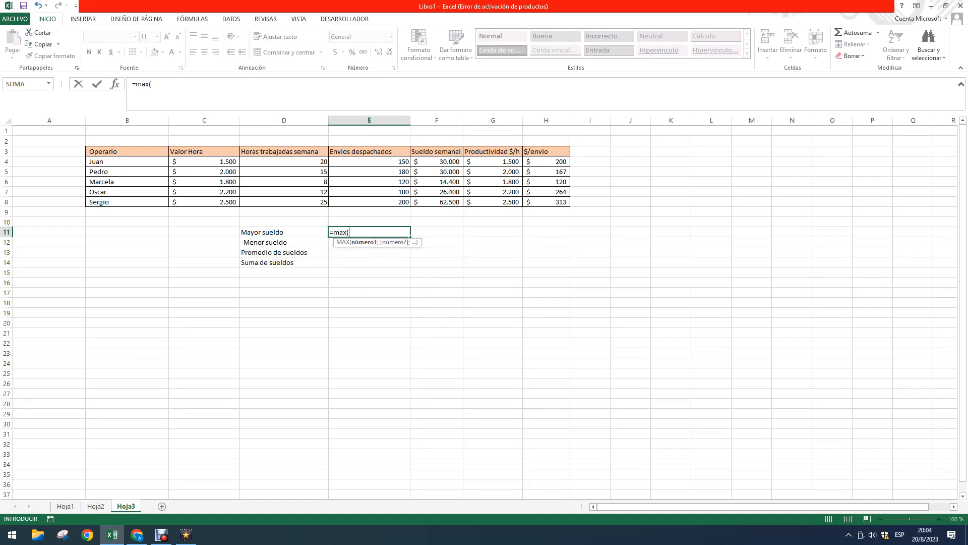
left_click_drag(436, 162, 437, 202)
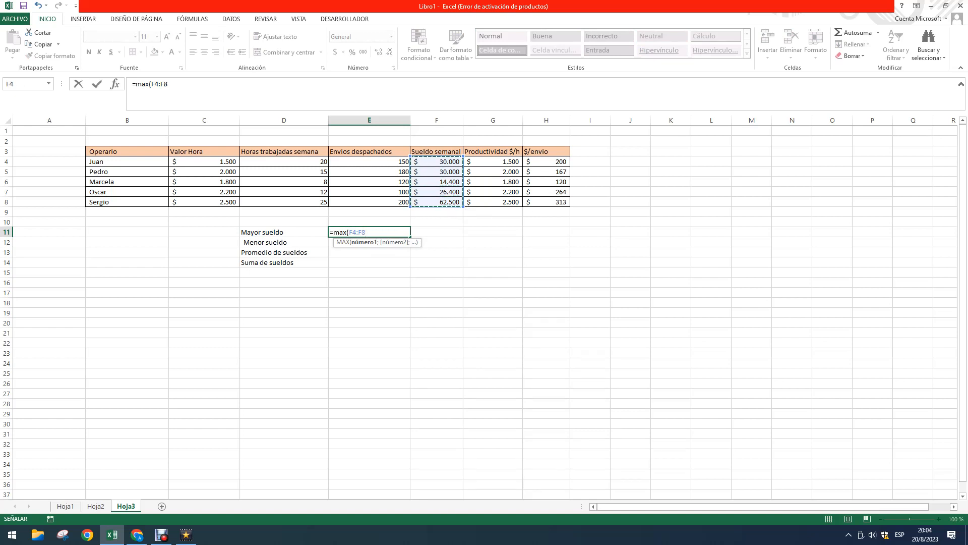
left_click(437, 161)
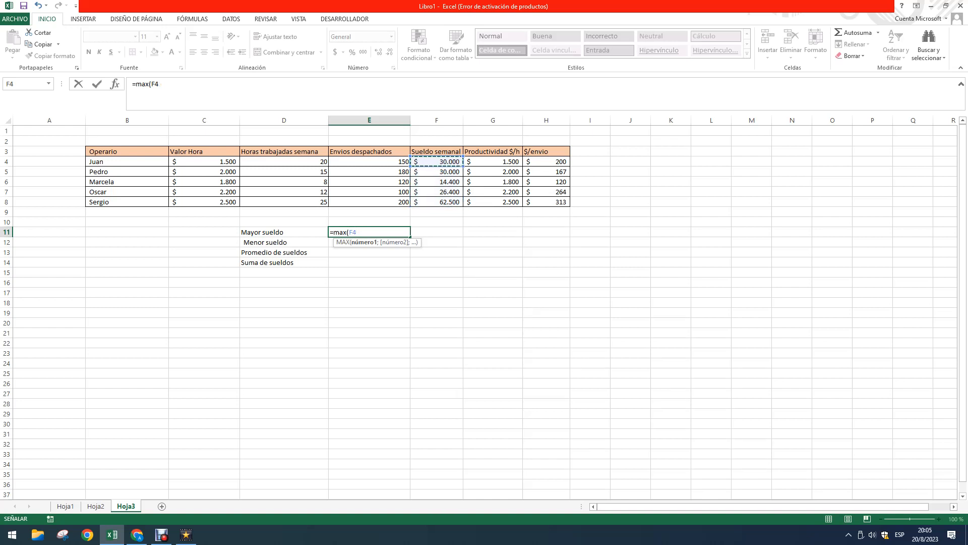
left_click_drag(437, 161, 437, 203)
left_click(373, 233)
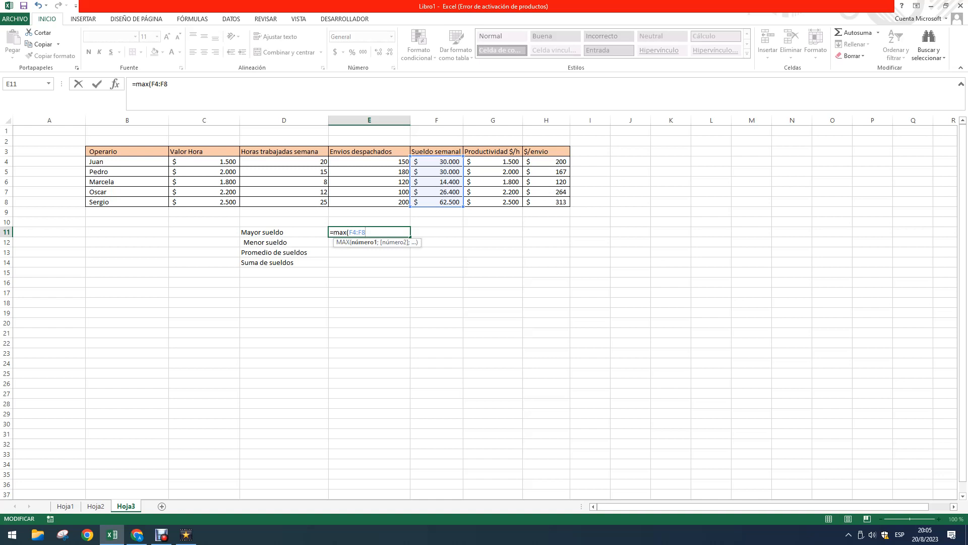
key("BackSpace")
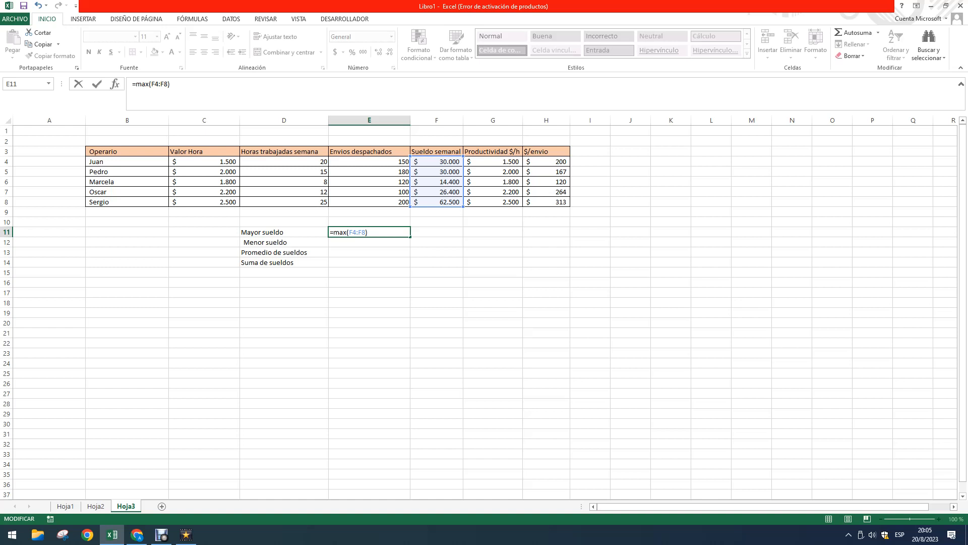
key("ctrl+Return")
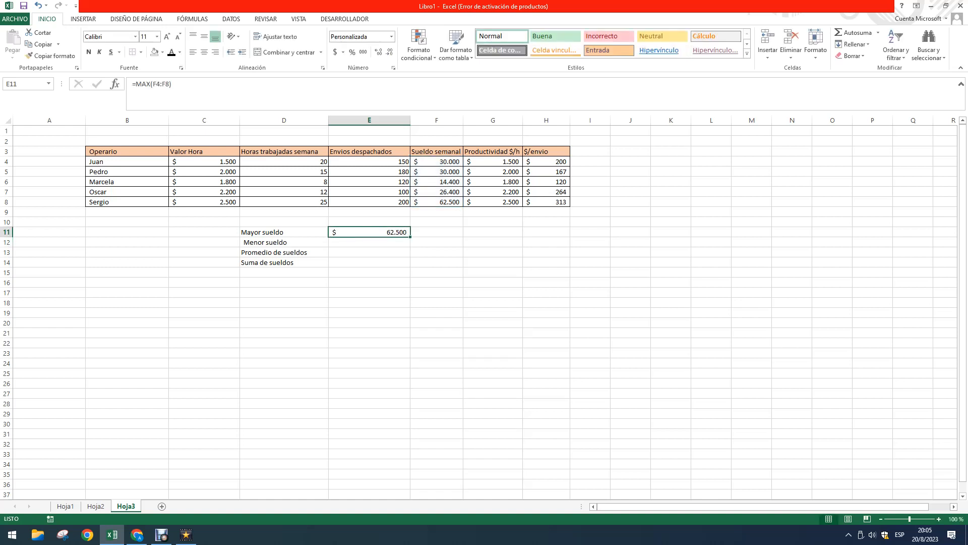
left_click(437, 202)
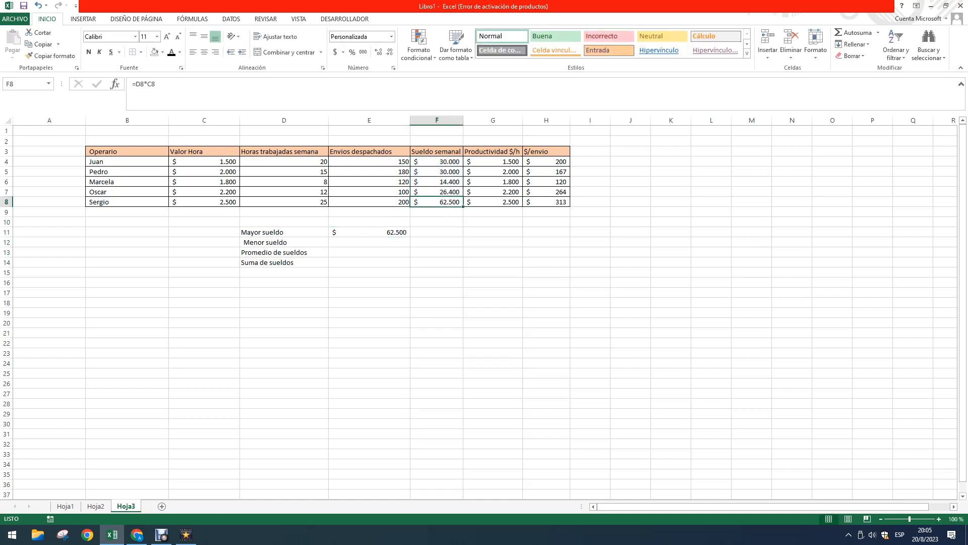
Calculate the lowest weekly salary in E12 with the formula =MIN(F4:F8)
left_click(369, 242)
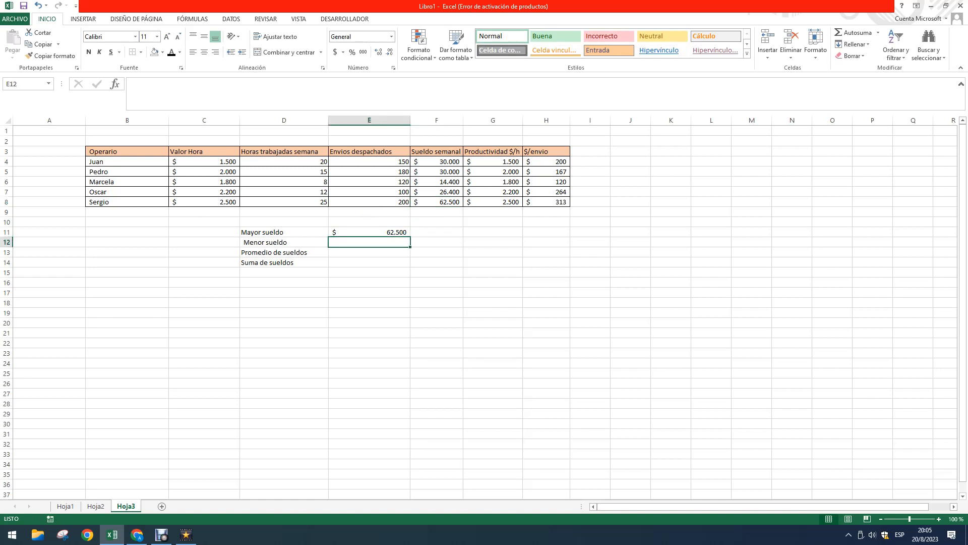
type("=")
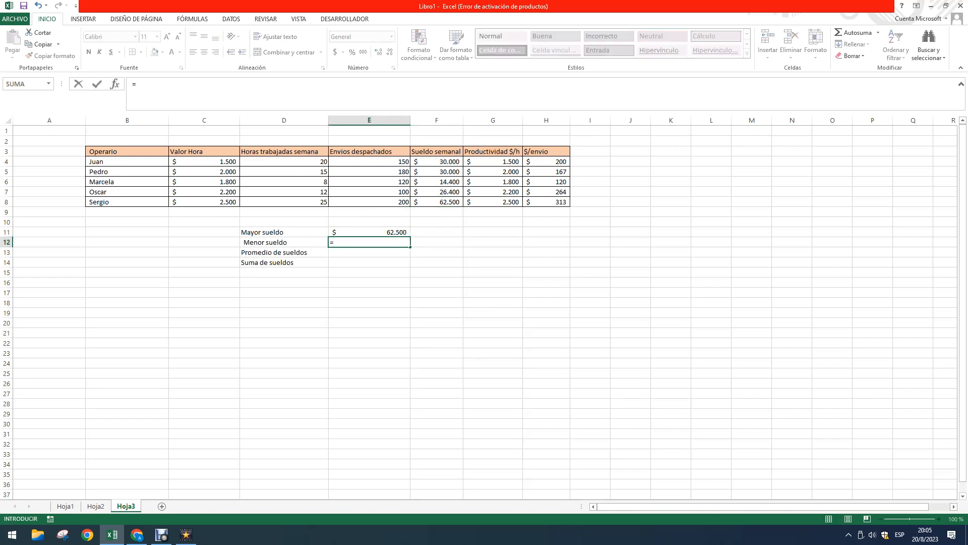
type("min")
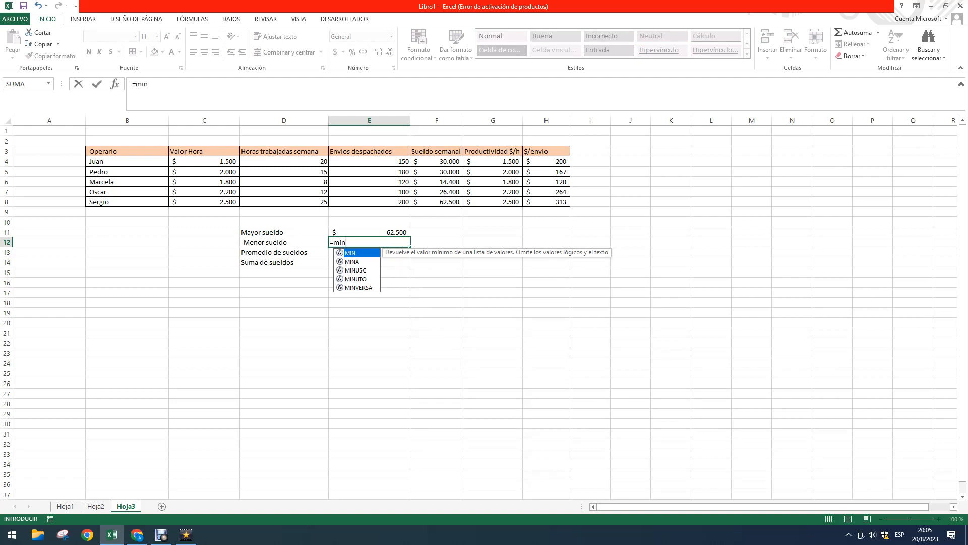
type("(")
key("BackSpace")
type("(")
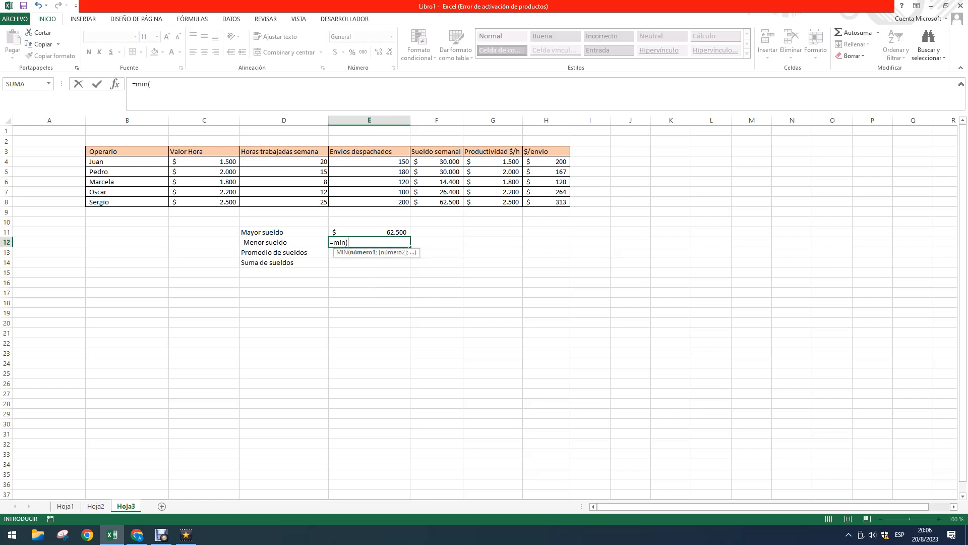
left_click_drag(437, 161, 437, 201)
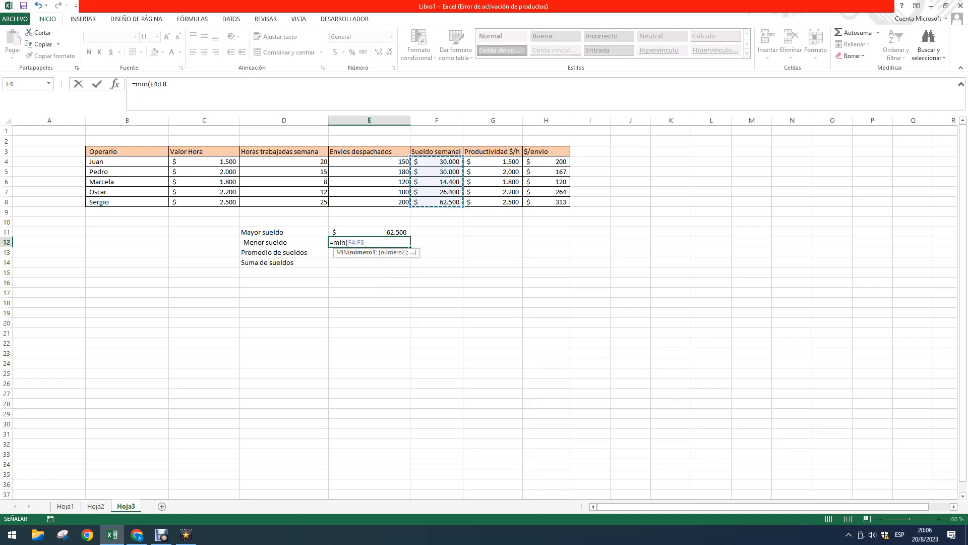
type(")")
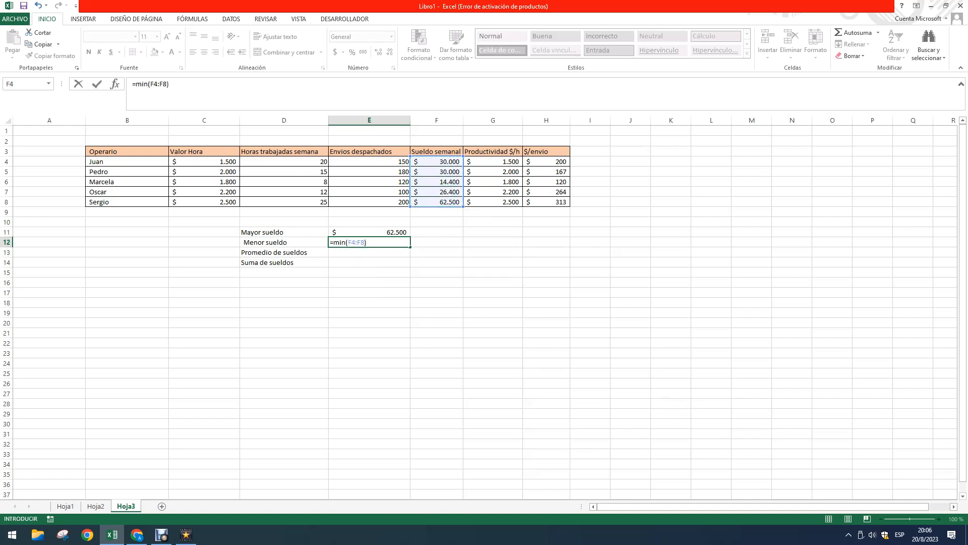
key("Return")
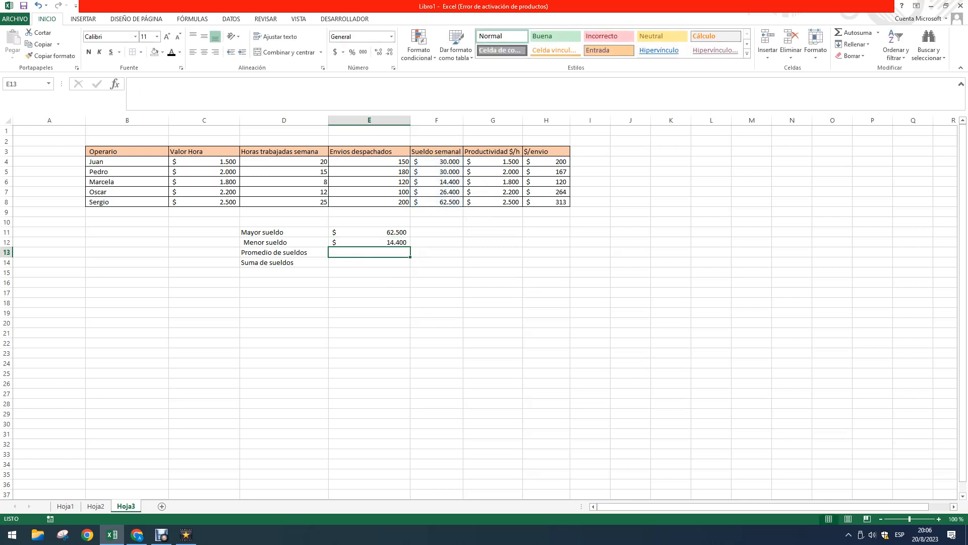
Move the average and sum labels down to D15 and D16 and enter the label "Menor de envios" in D13
left_click_drag(284, 252, 284, 286)
left_click(284, 242)
left_click(284, 252)
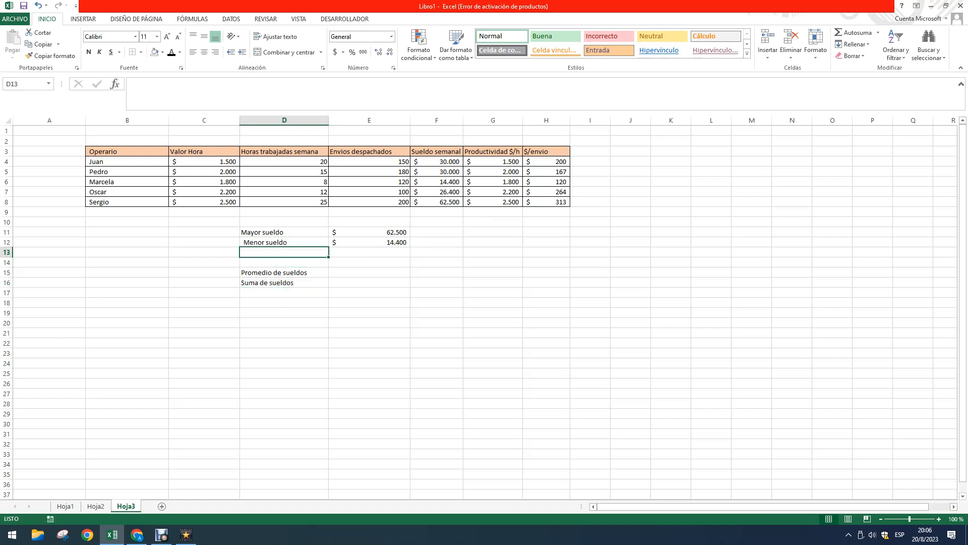
type("Me")
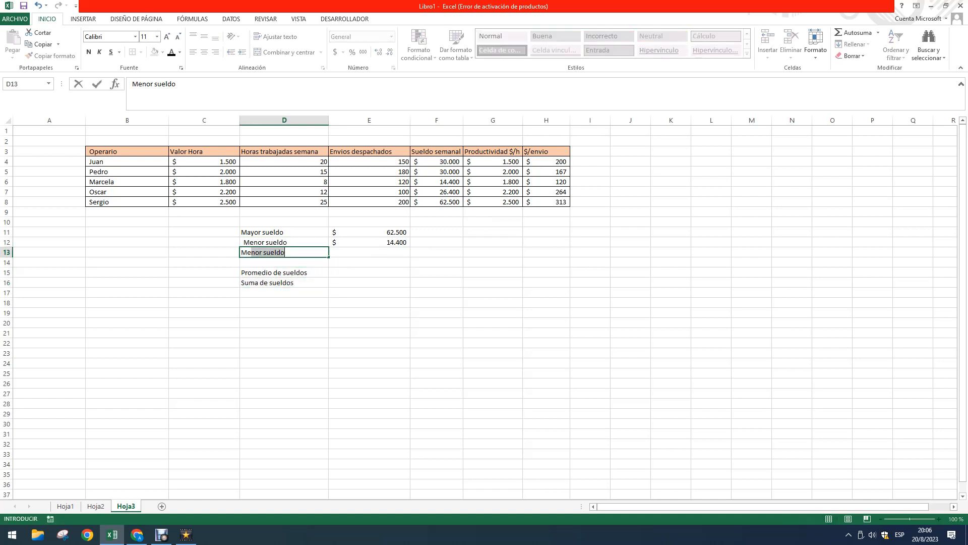
type("nor de envios")
key("Return")
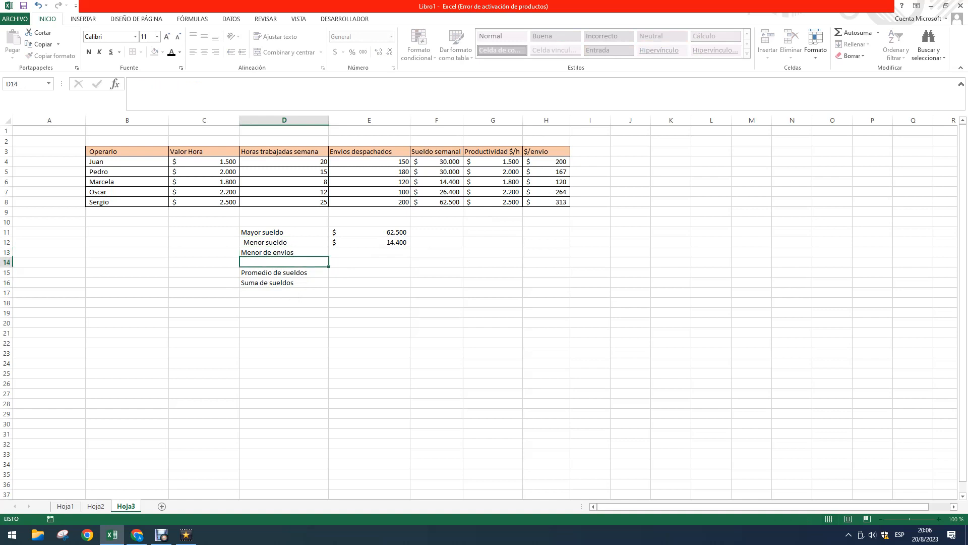
Calculate the lowest number of dispatched shipments in E13 with =MIN(E4:E8) and compare it with the shipments column
left_click(369, 252)
type("=")
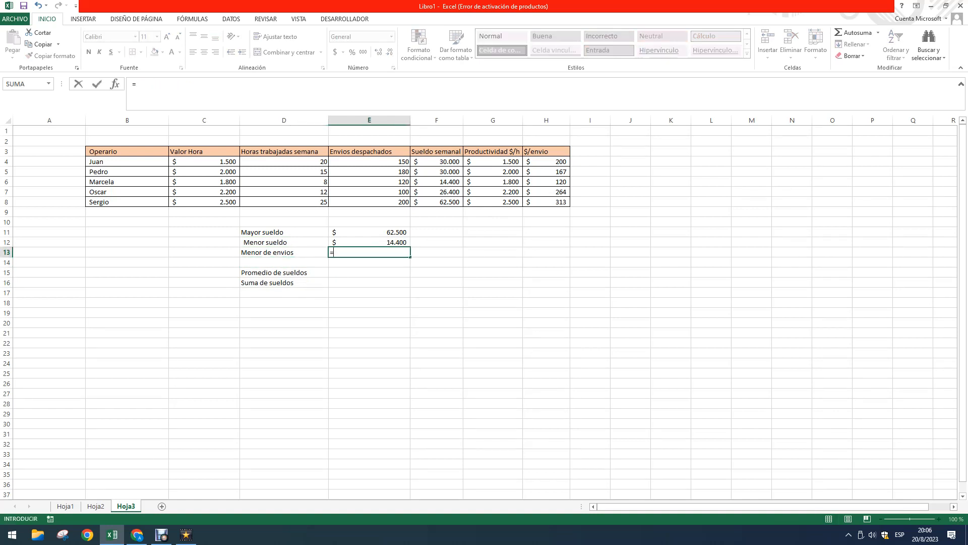
type("min(")
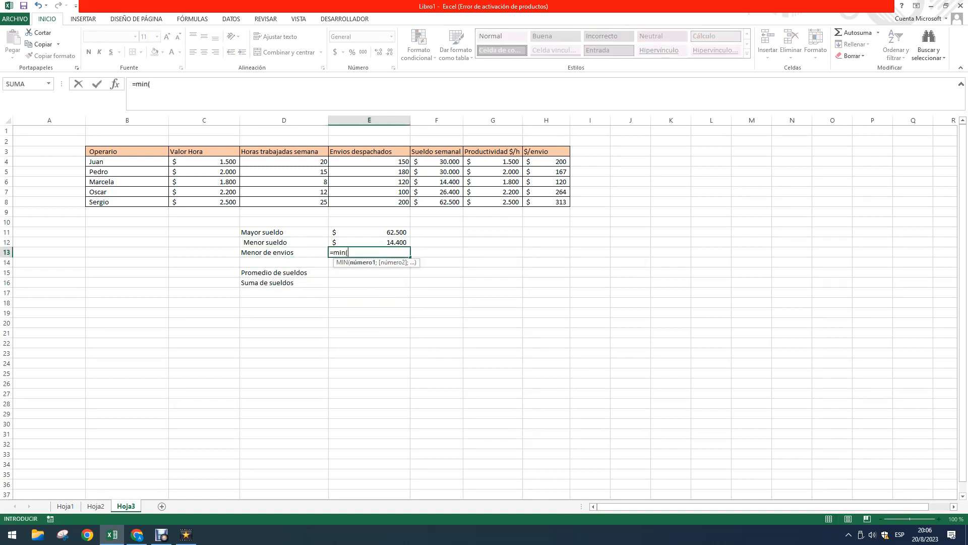
left_click_drag(369, 161, 369, 201)
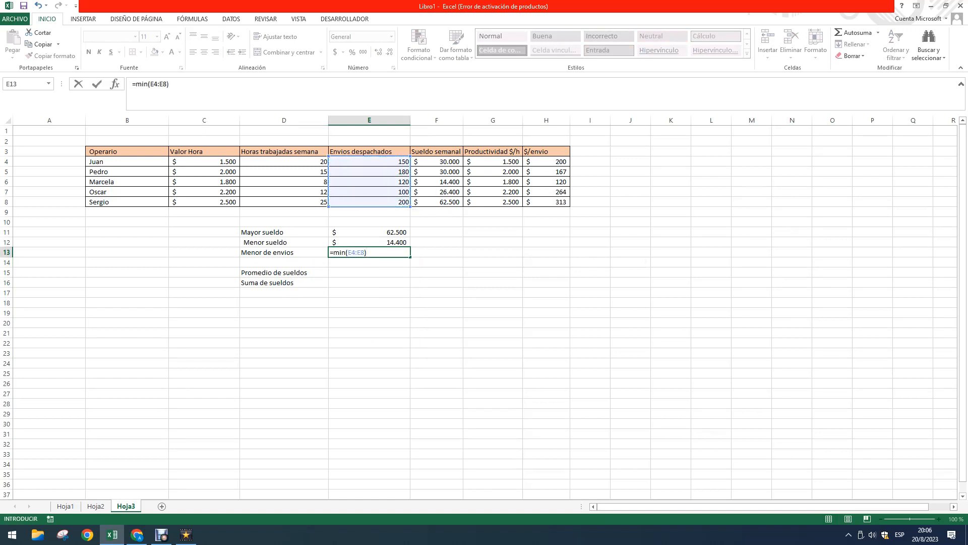
left_click_drag(367, 253, 346, 252)
left_click(346, 252)
left_click(351, 253)
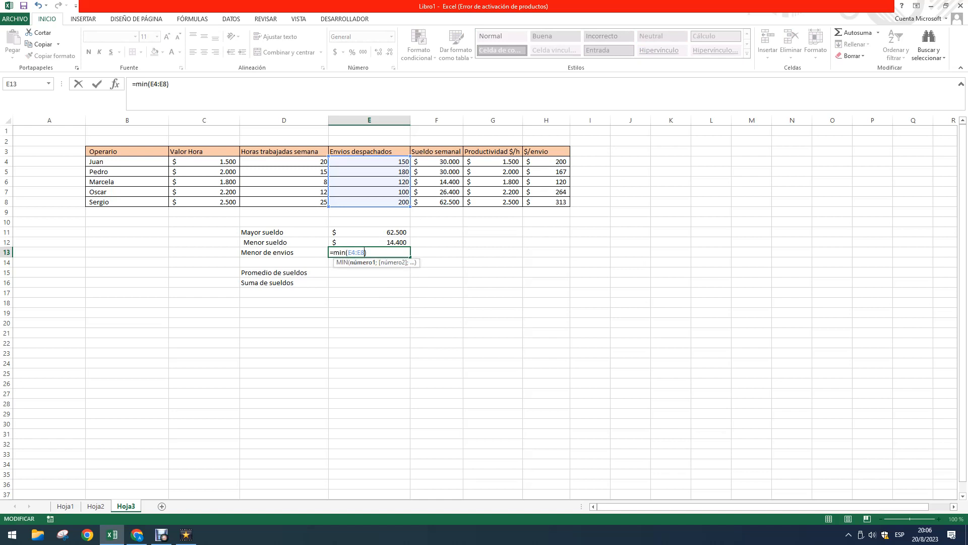
left_click(368, 252)
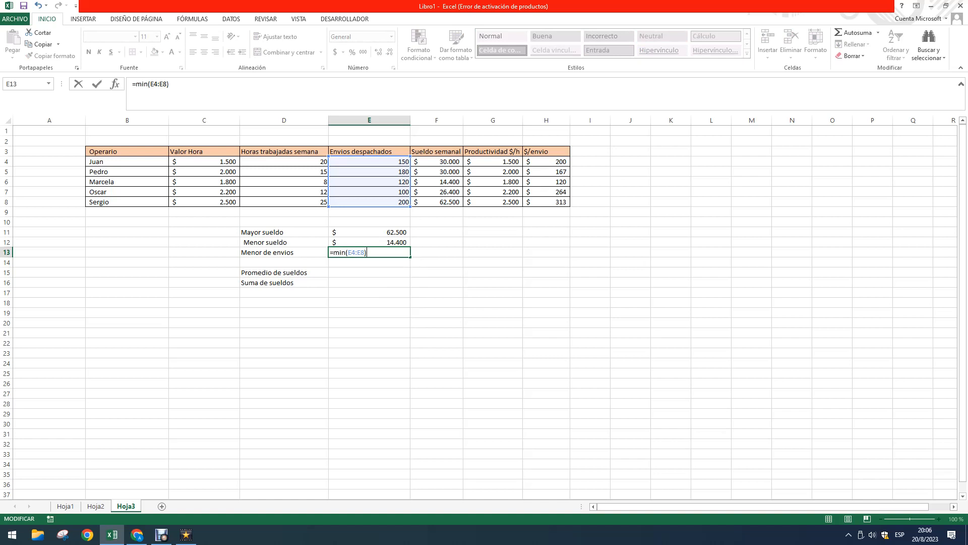
key("ctrl+Return")
left_click(370, 192)
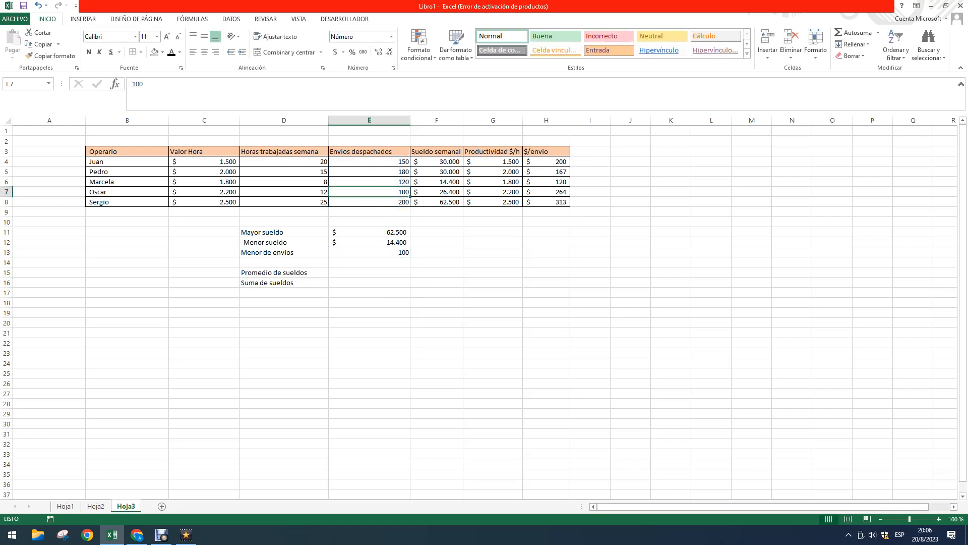
Delete the lowest-shipments label and formula in D13:E13 and move the average and sum labels back to D13 and D14
left_click_drag(295, 252, 370, 252)
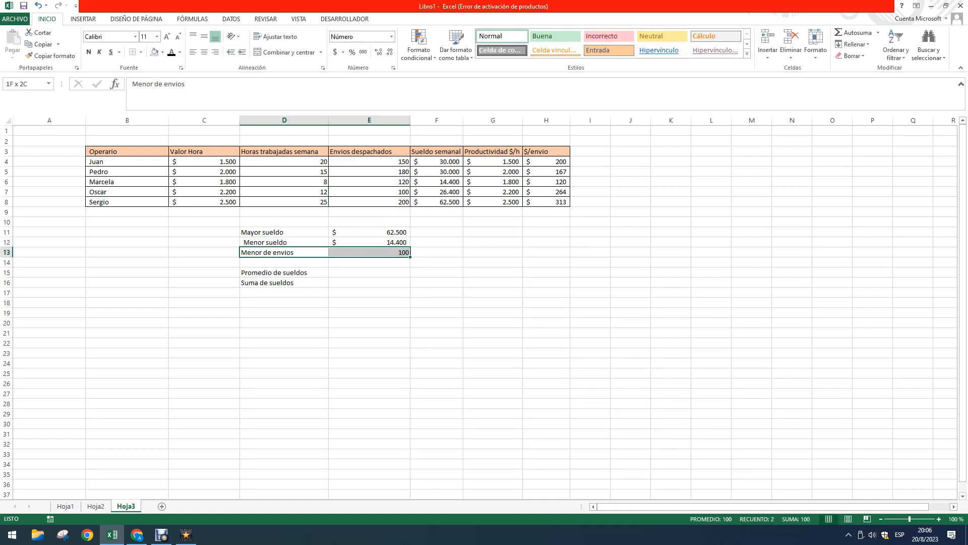
key("Delete")
left_click_drag(284, 282, 330, 268)
left_click(369, 252)
left_click(369, 262)
Begin a formula in E13 with =p and browse the suggested functions starting with that letter
left_click(369, 252)
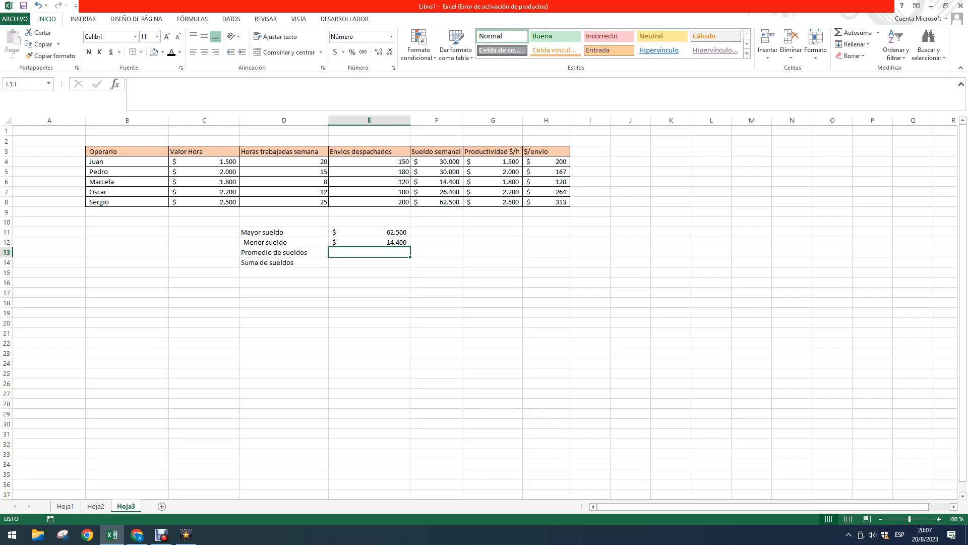
type("=pr")
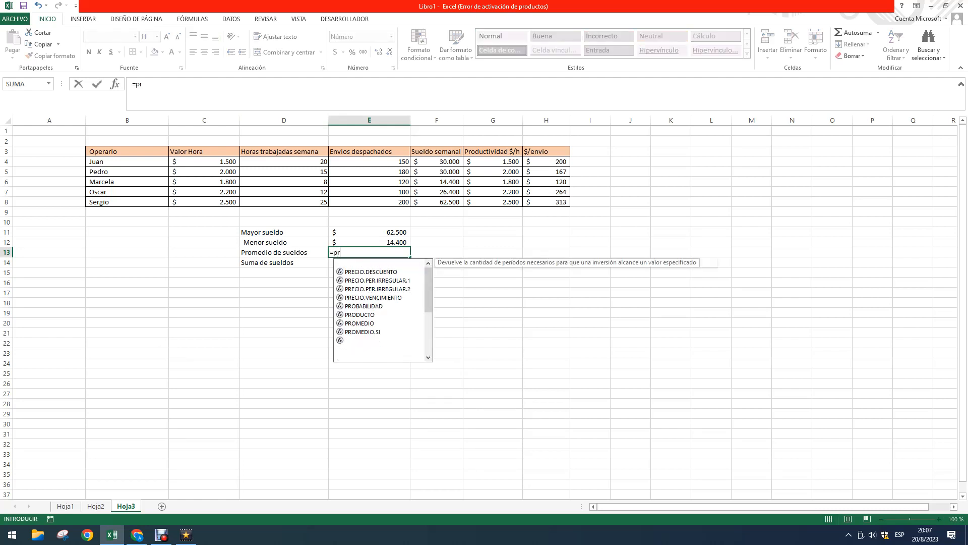
type("omedio")
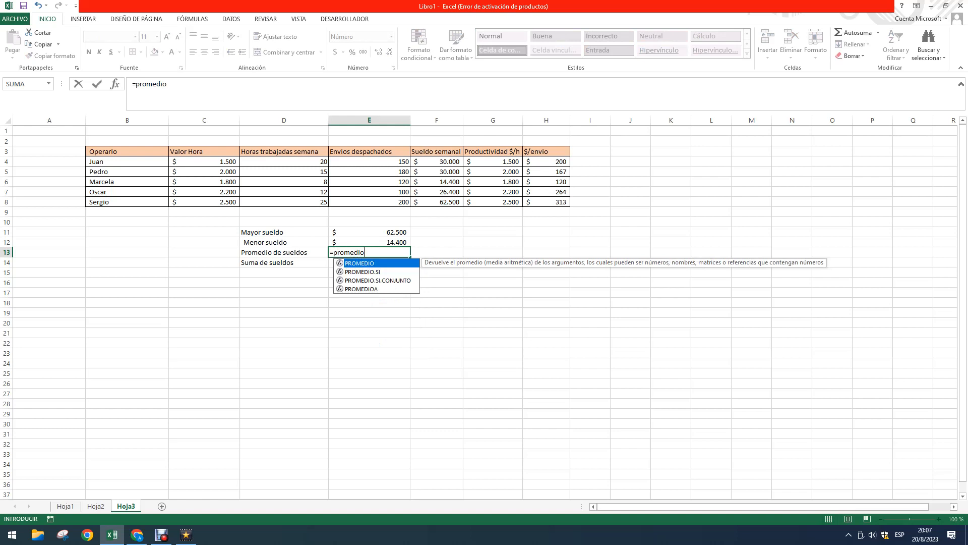
key("BackSpace")
key("BackSpace")
key("BackSpace")
key("BackSpace")
key("BackSpace")
key("BackSpace")
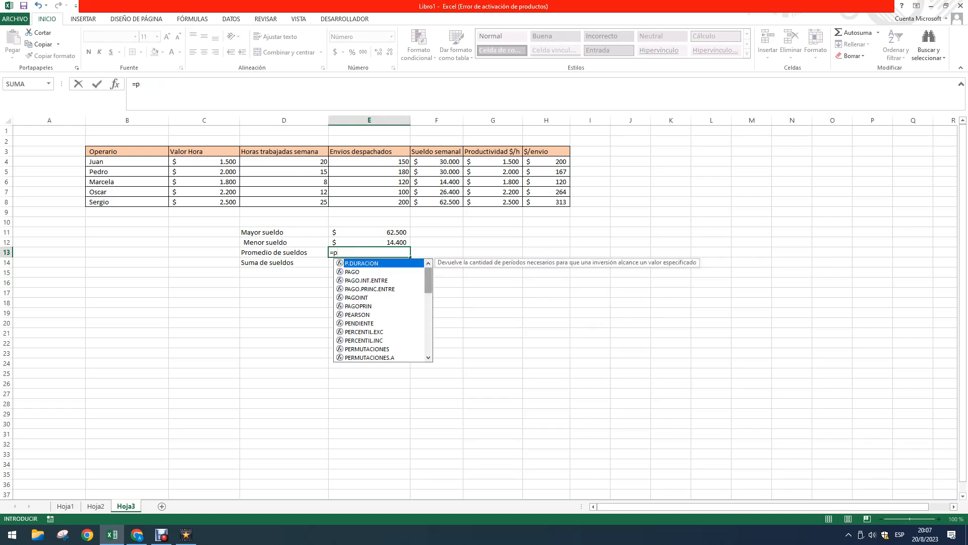
scroll(384, 310, "down", 4)
scroll(384, 311, "down", 5)
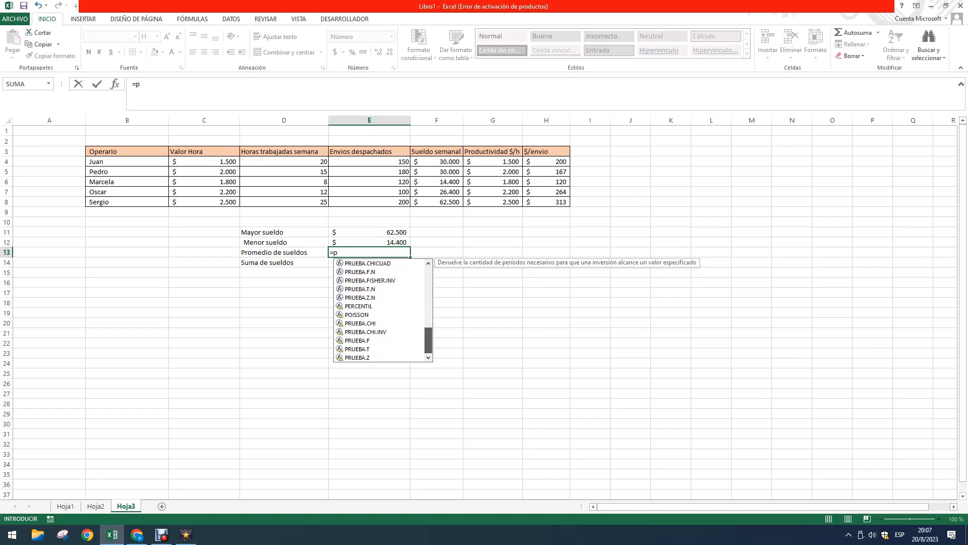
scroll(384, 310, "up", 9)
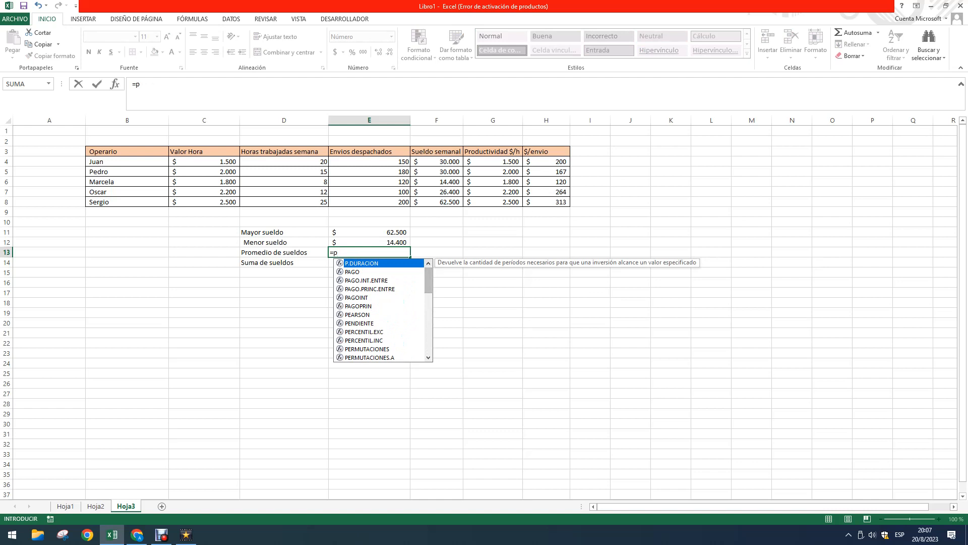
Complete the formula in E13 as =PROMEDIO(F4:F8) to calculate the average weekly salary
type("romedio")
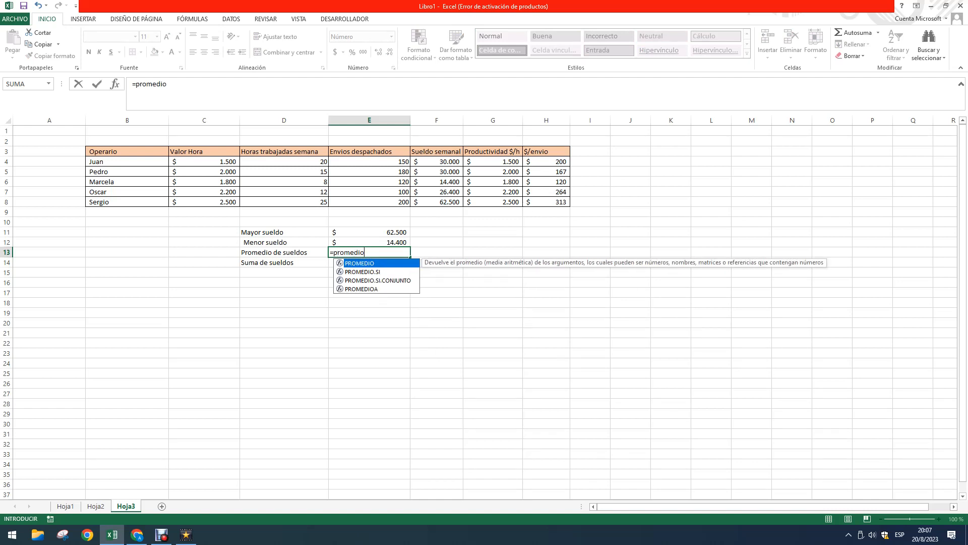
type("(")
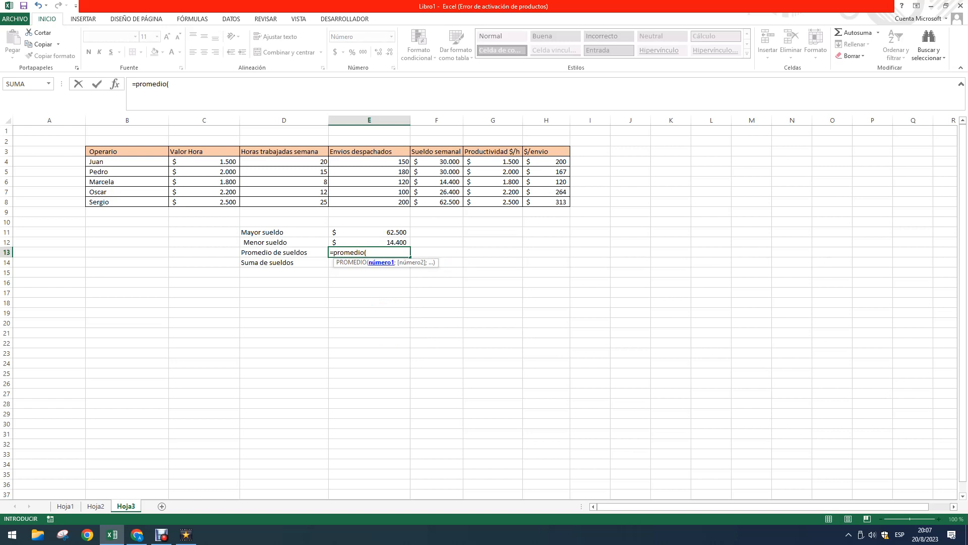
key("Return")
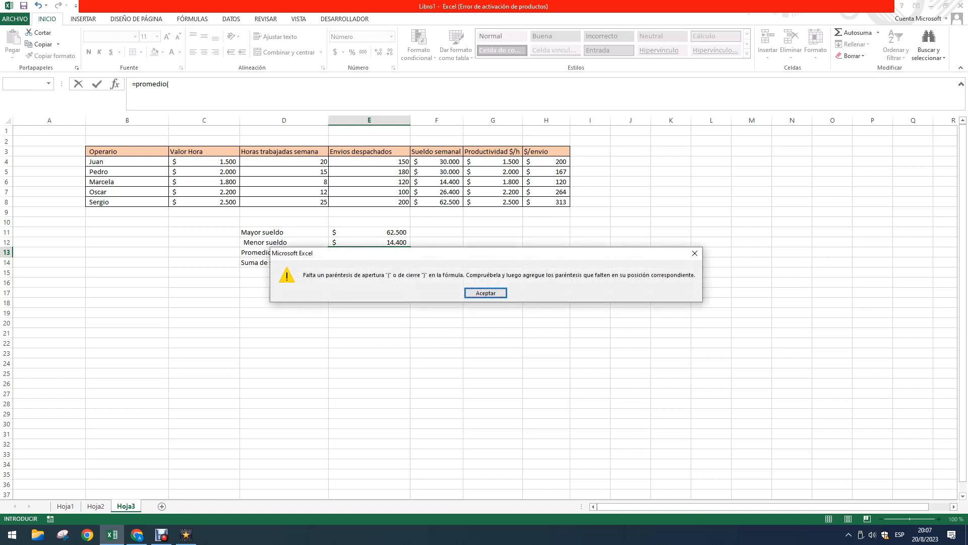
key("Return")
key("BackSpace")
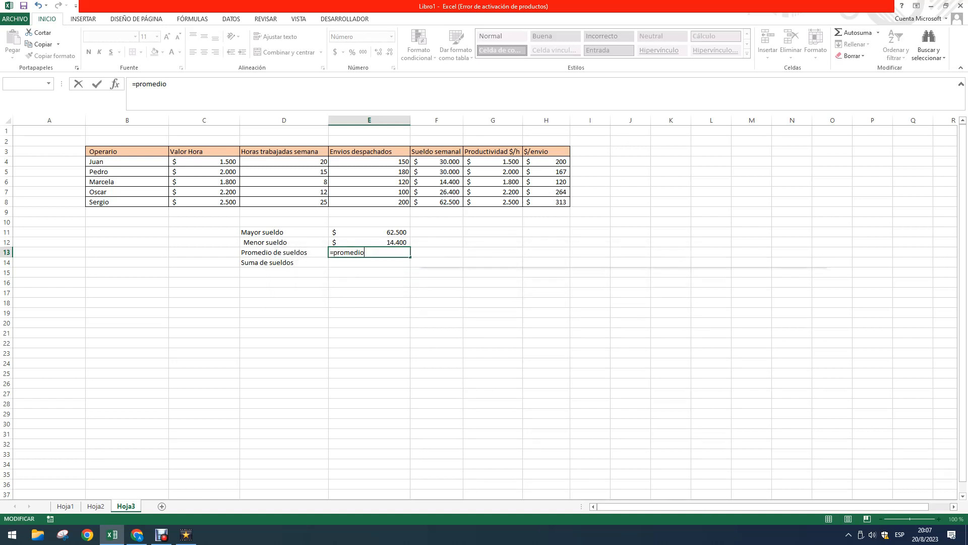
type("(")
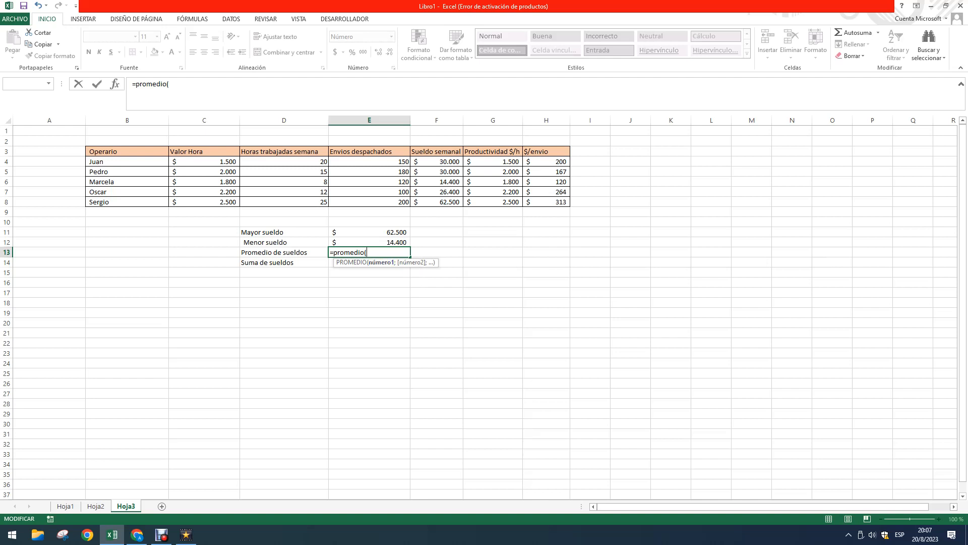
left_click_drag(436, 162, 437, 201)
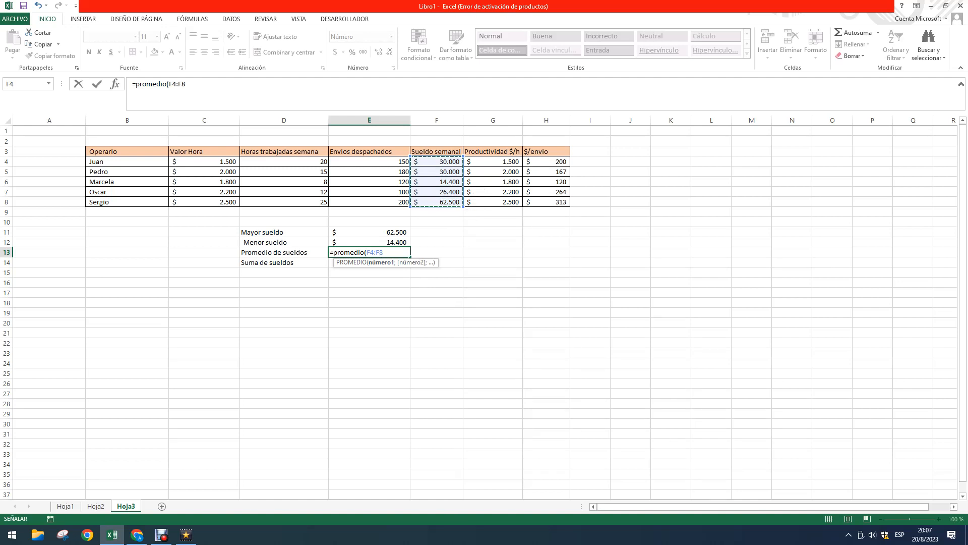
type("=")
key("BackSpace")
type(")")
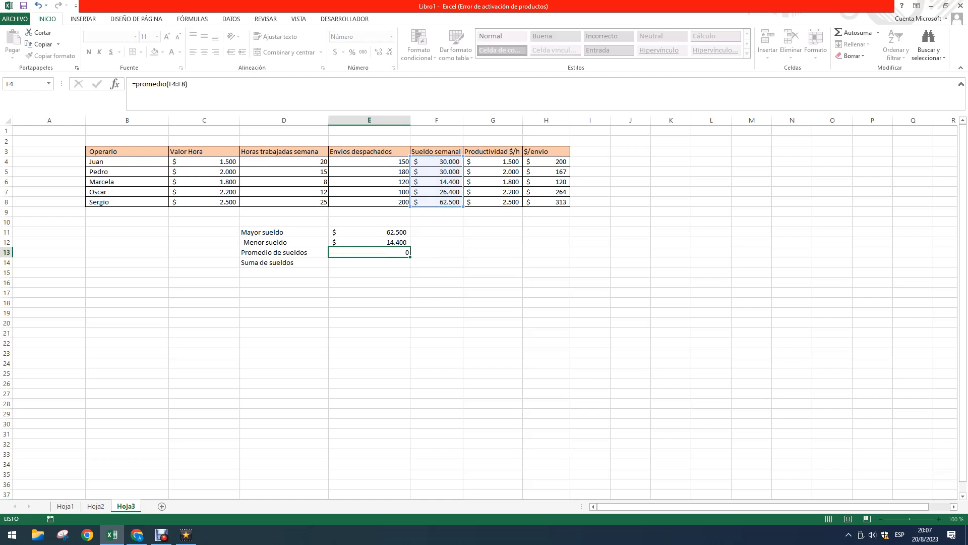
key("Return")
key("Up")
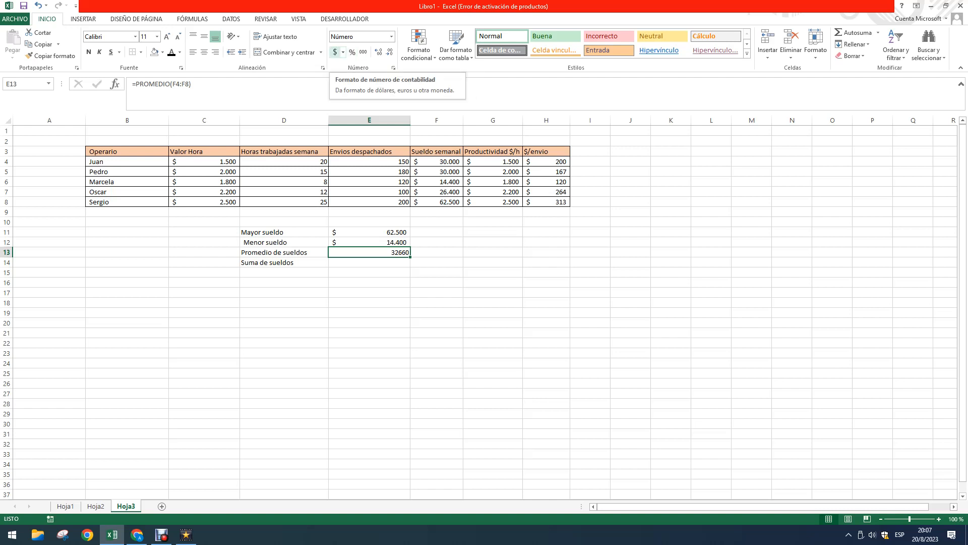
Format the average salary in E13 as accounting currency without decimals
left_click(335, 51)
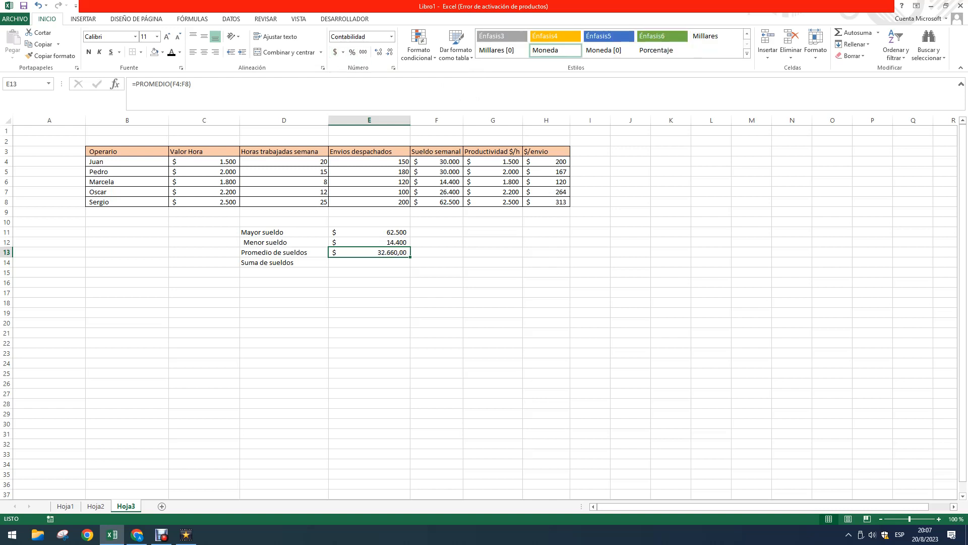
left_click(390, 52)
left_click(390, 52)
left_click(369, 262)
Copy the average formula from E13 to F13 and check which range the copy refers to
left_click(370, 252)
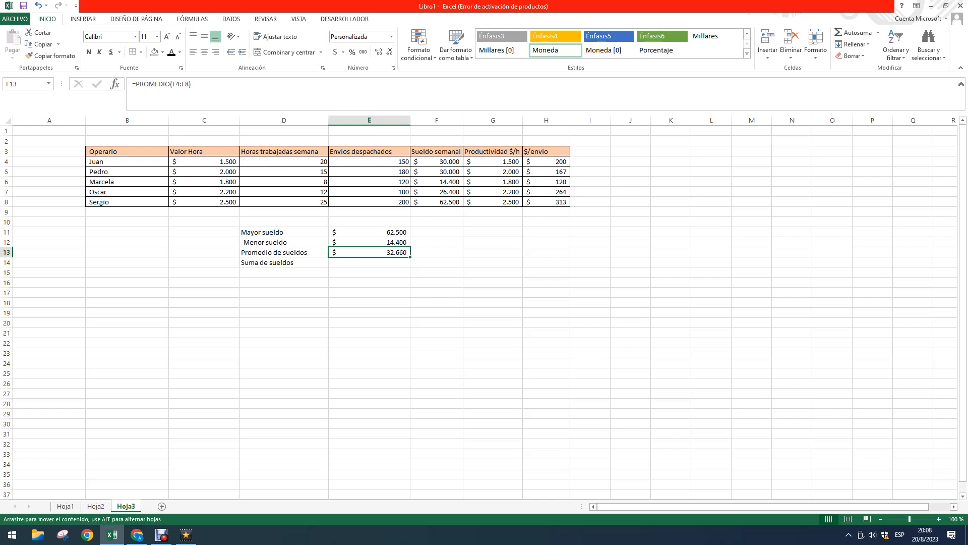
left_click_drag(410, 256, 437, 255)
left_click(436, 252)
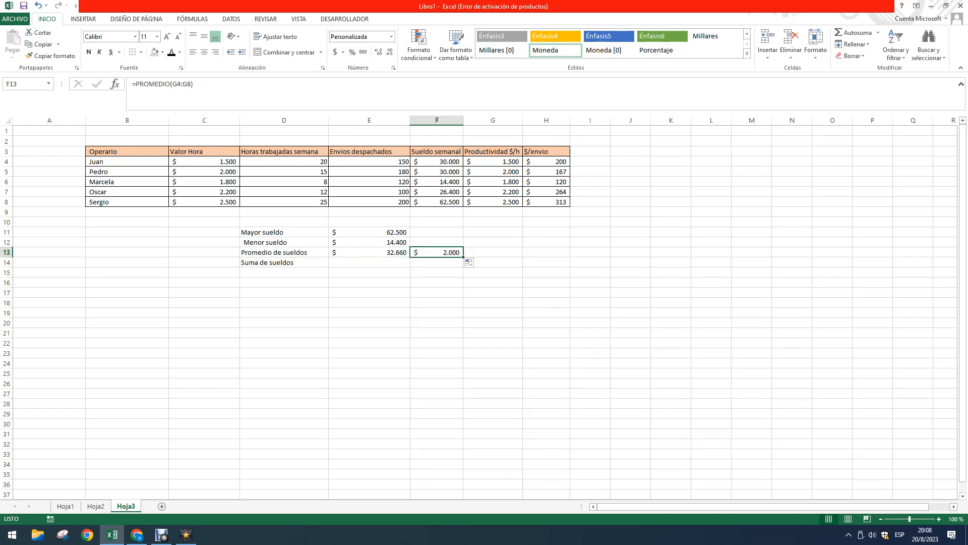
left_click(174, 83)
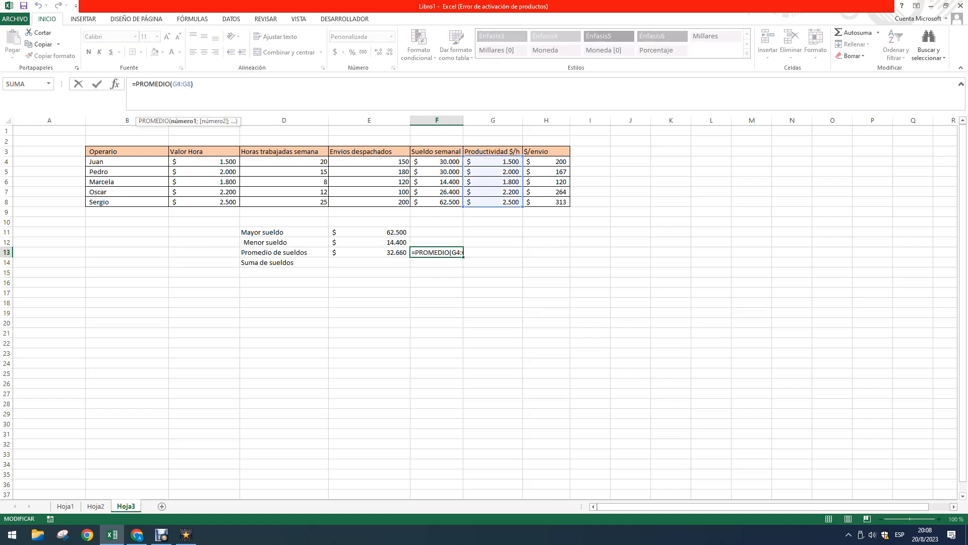
left_click(451, 252)
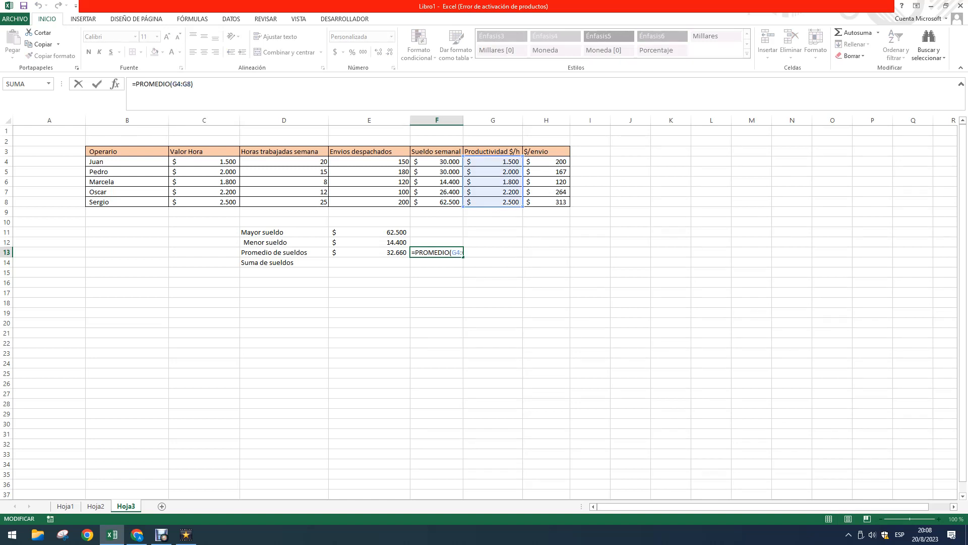
left_click(444, 303)
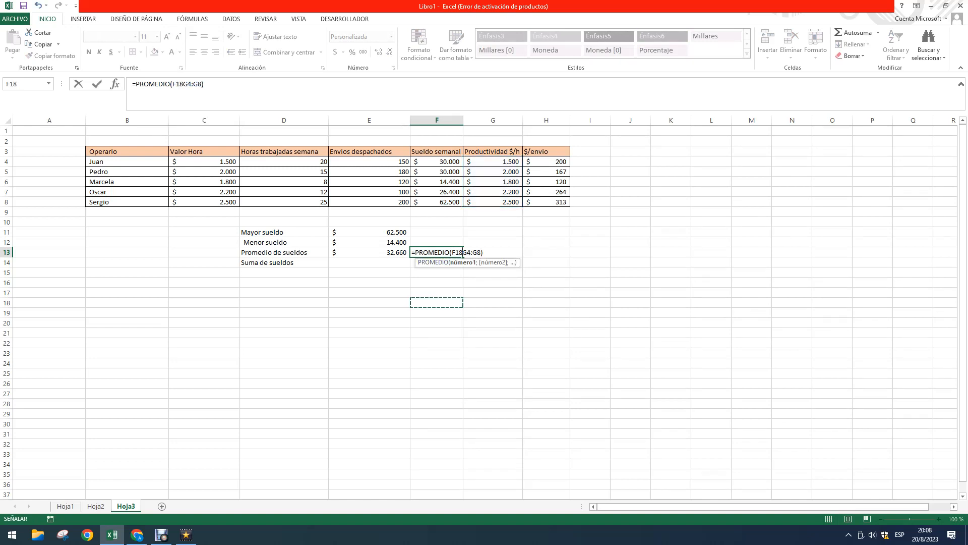
key("Escape")
Fill the average formula from F13 into G13 and compare the ranges used in both copies
left_click_drag(463, 257, 514, 255)
left_click(457, 252)
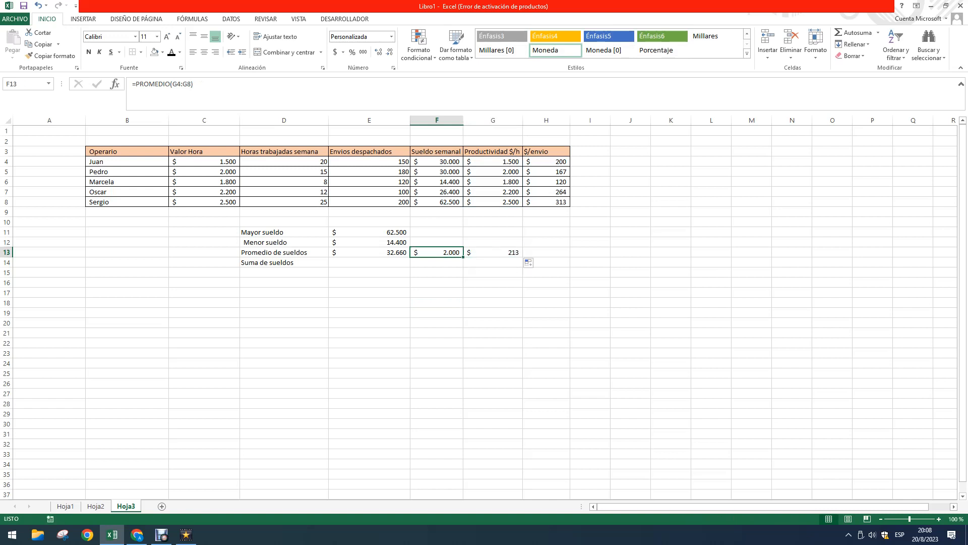
key("Right")
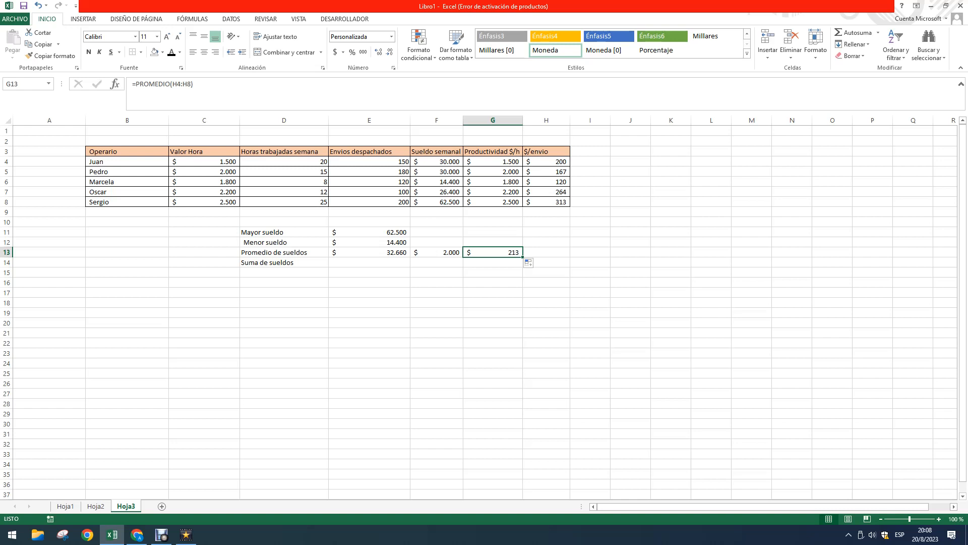
Make the range in E13's average formula absolute, as =PROMEDIO($F$4:$F$8)
left_click(369, 252)
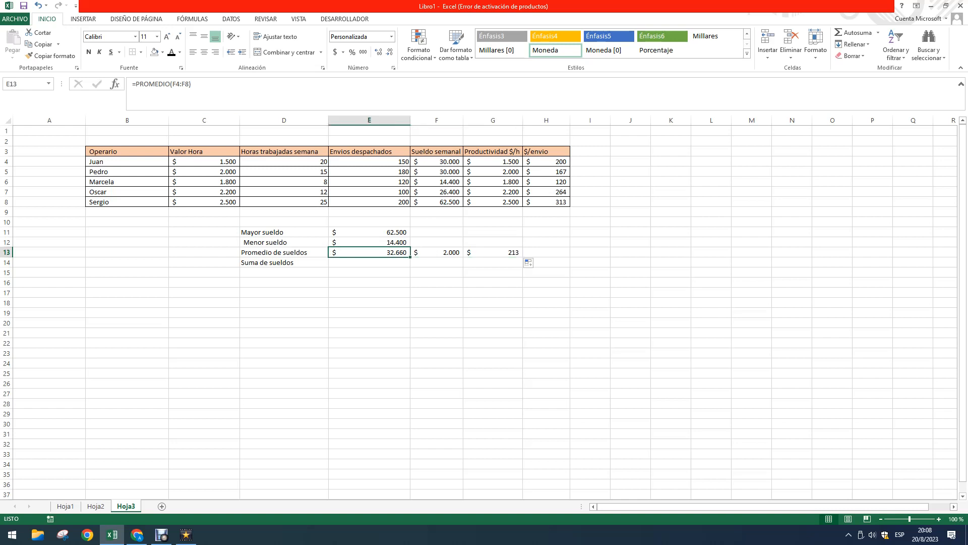
left_click(180, 83)
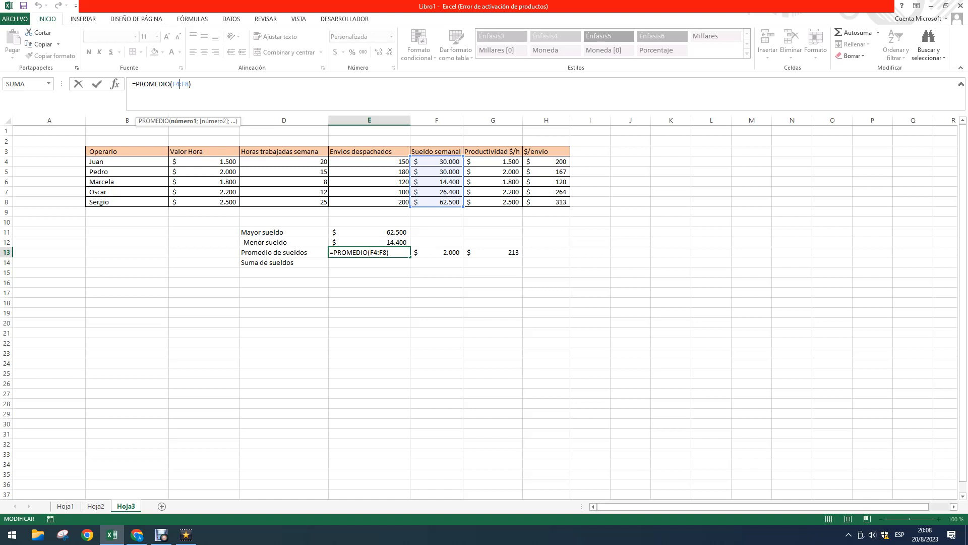
left_click(374, 252)
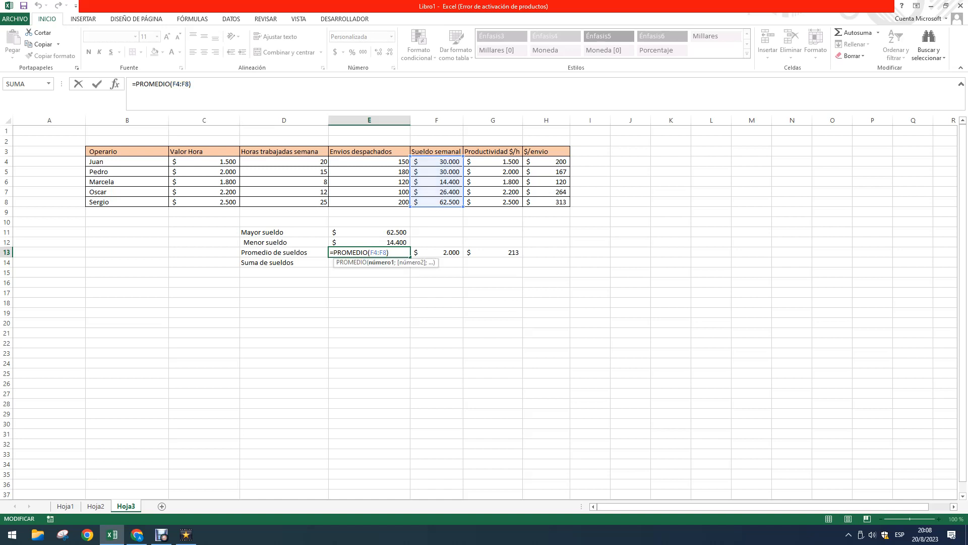
key("F4")
key("Return")
left_click(373, 252)
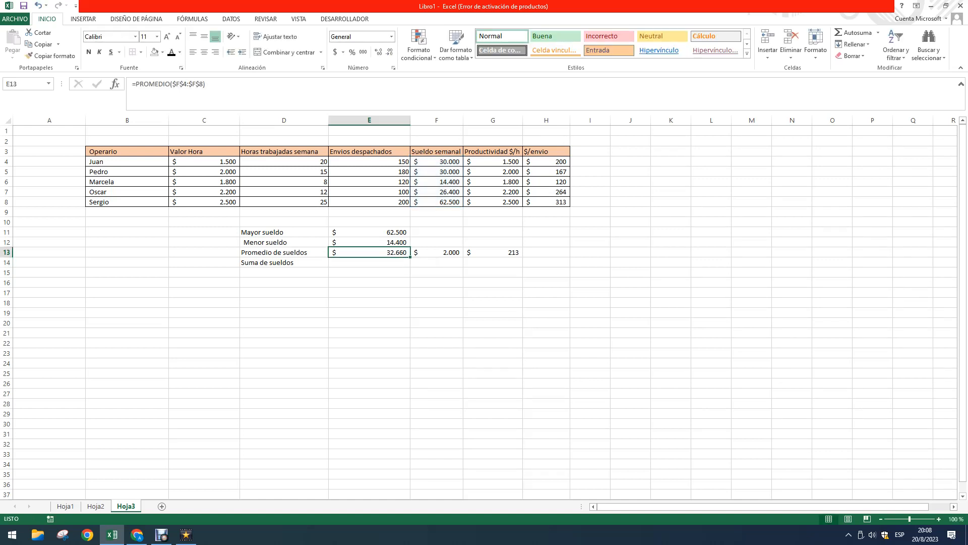
Copy the absolute-range average formula from E13 to F13 and check its references
left_click_drag(410, 257, 445, 256)
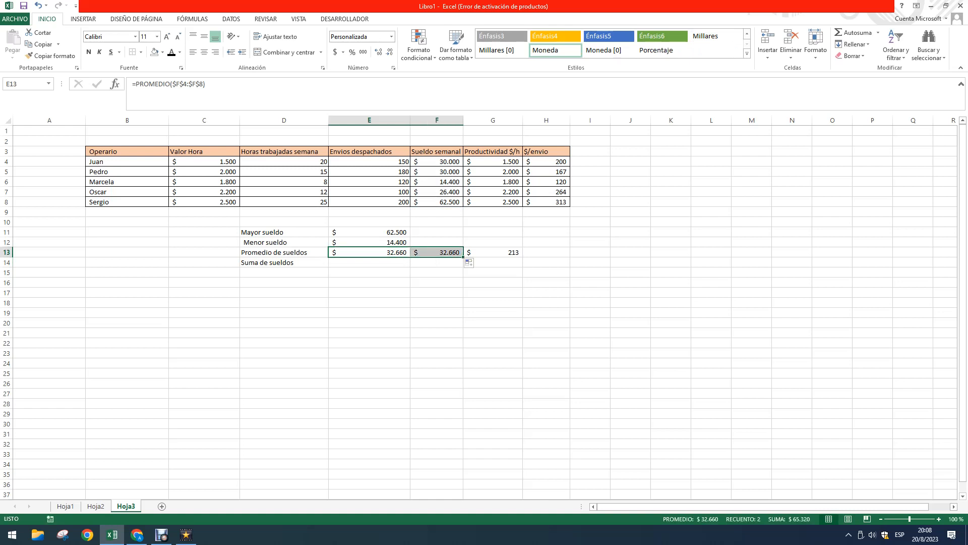
left_click(437, 253)
left_click(166, 83)
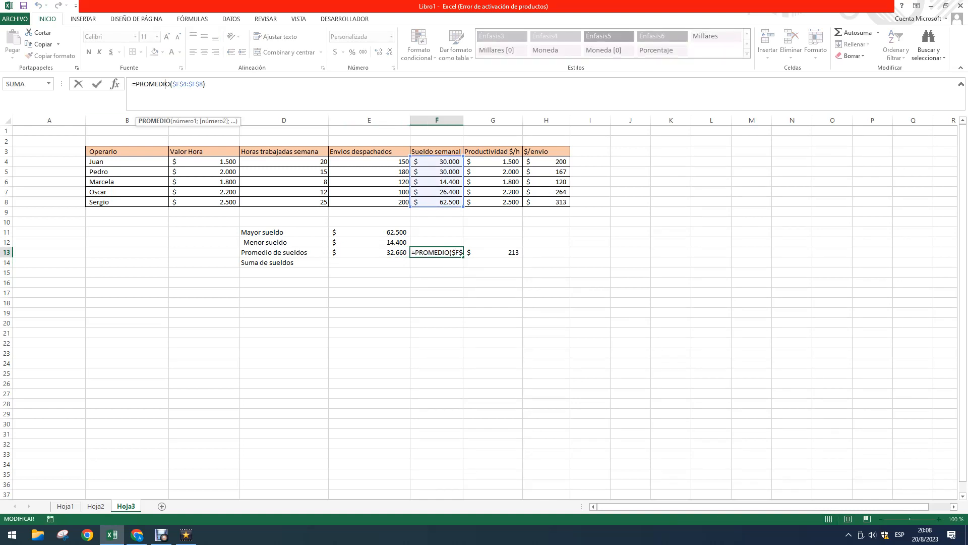
key("Escape")
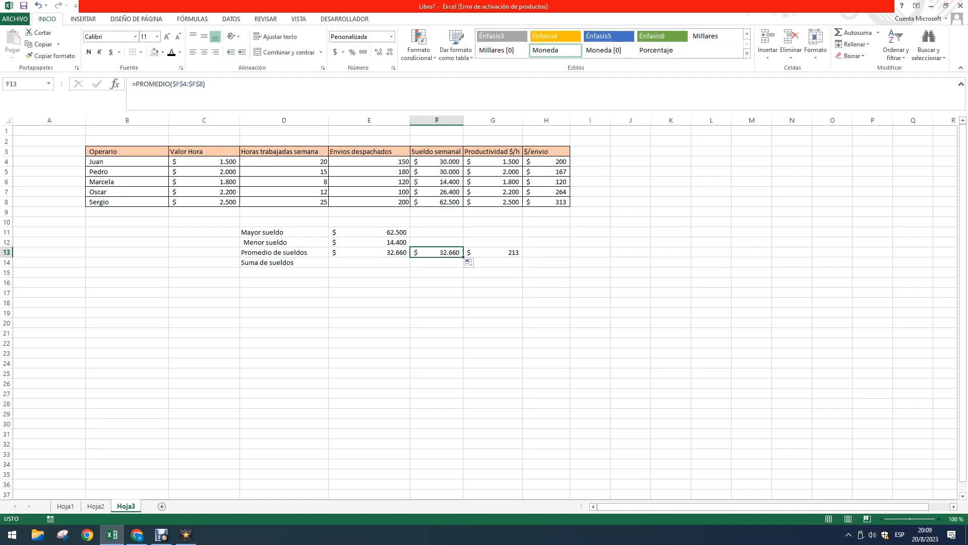
Change the absolute reference type of both range ends in E13's average formula
key("Left")
left_click(180, 84)
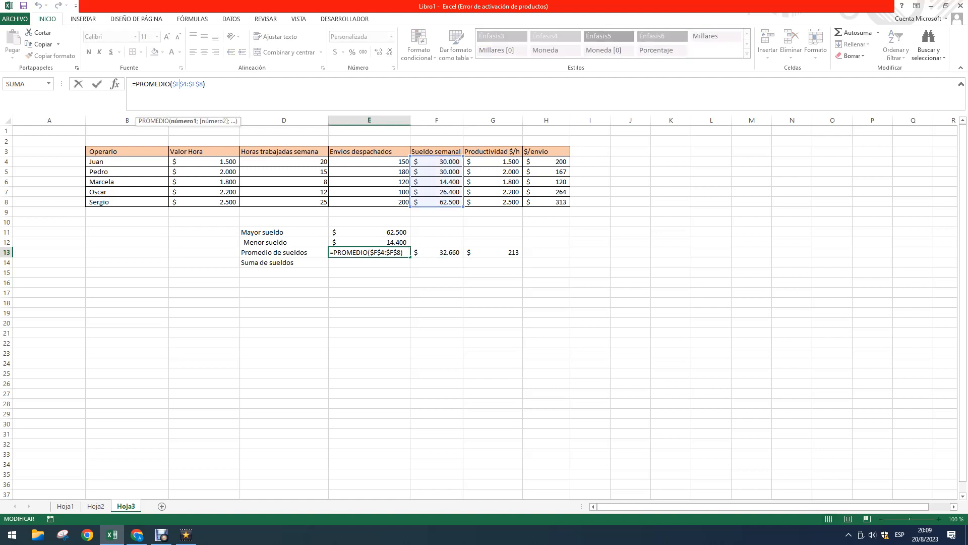
key("F4")
left_click(191, 84)
key("F4")
key("Return")
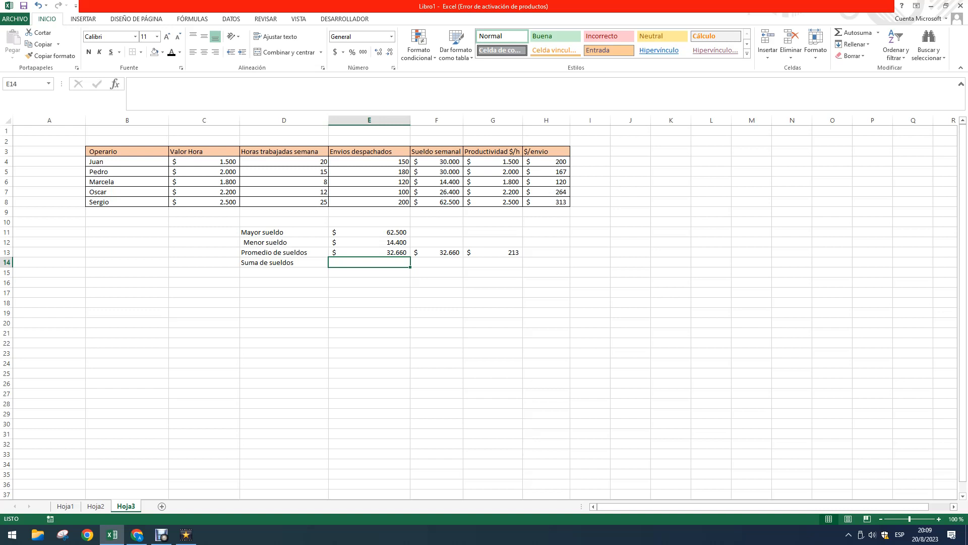
Delete the copied average formulas in F13:G13
left_click_drag(437, 252, 493, 252)
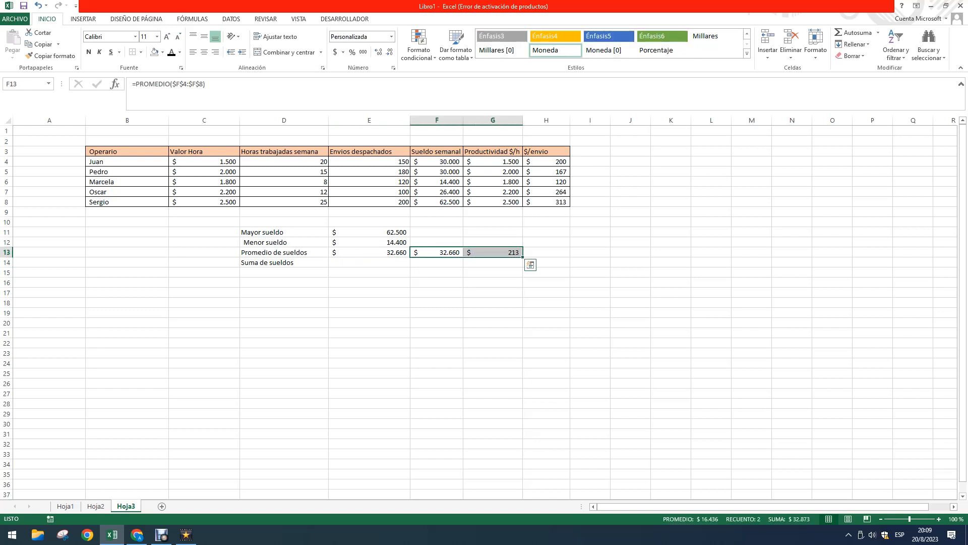
key("Delete")
Begin a formula in E14 with =suma( for the sum of salaries
left_click(369, 263)
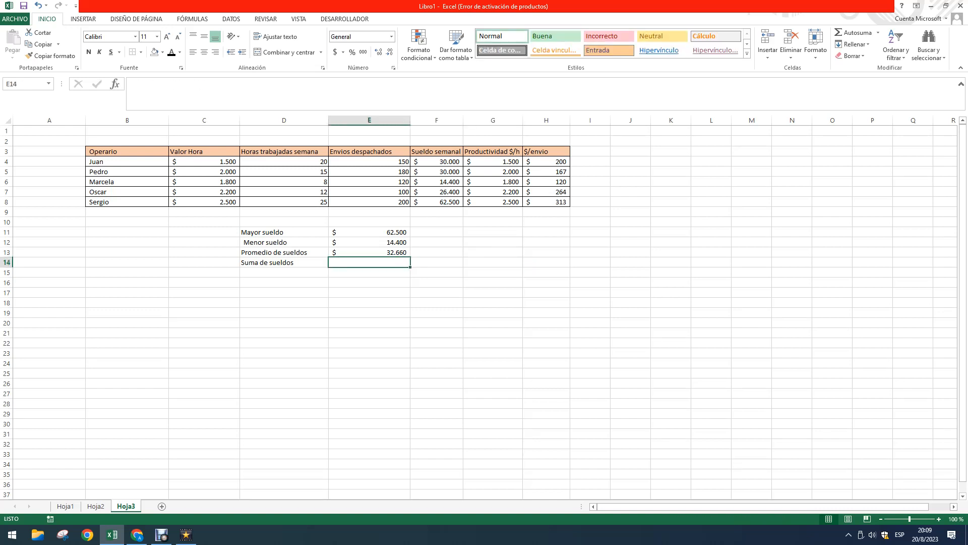
type("=suma")
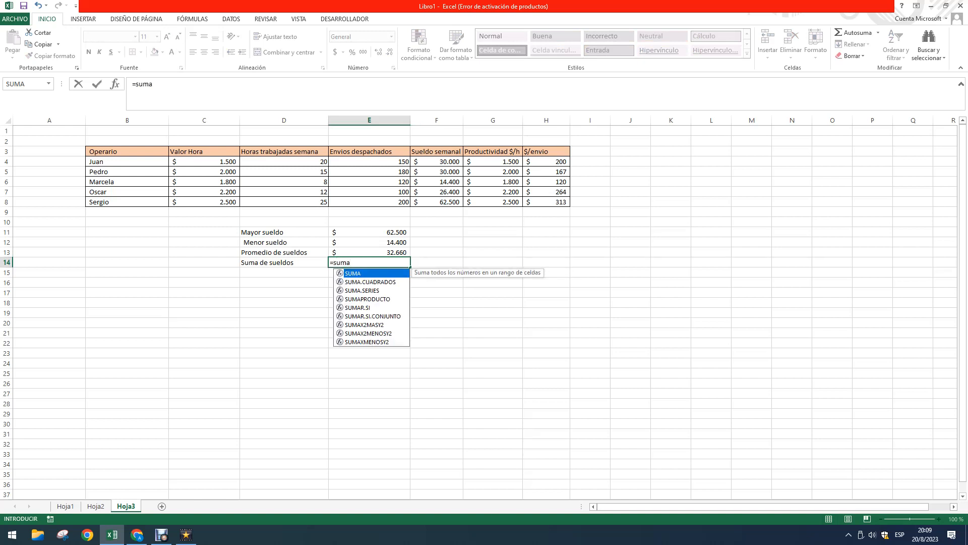
type("(")
key("BackSpace")
type("(")
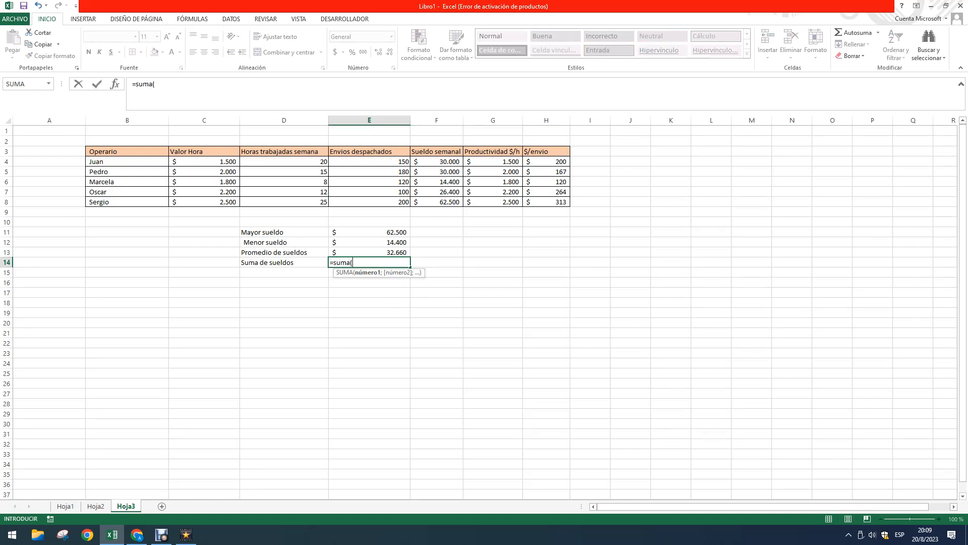
left_click_drag(436, 162, 444, 202)
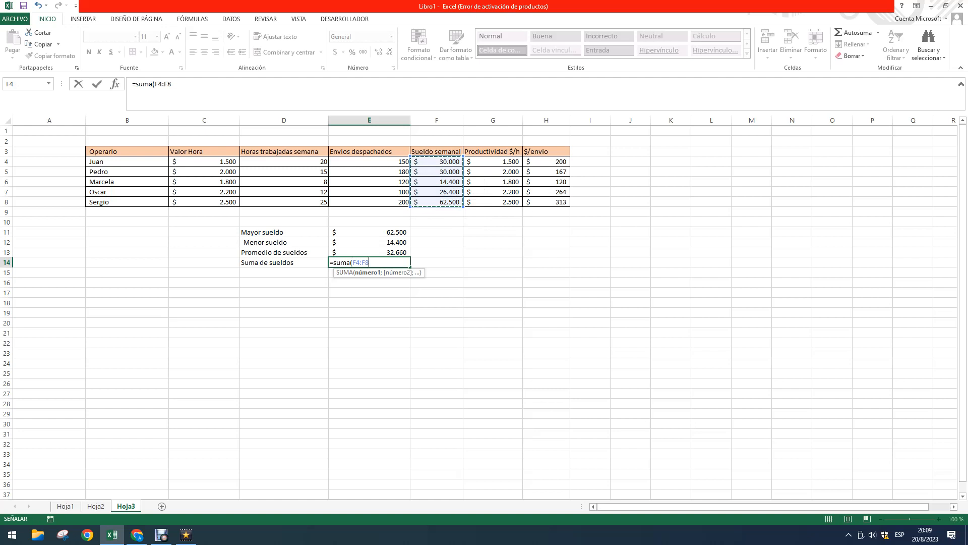
key("BackSpace")
key("BackSpace")
key("BackSpace")
key("BackSpace")
key("BackSpace")
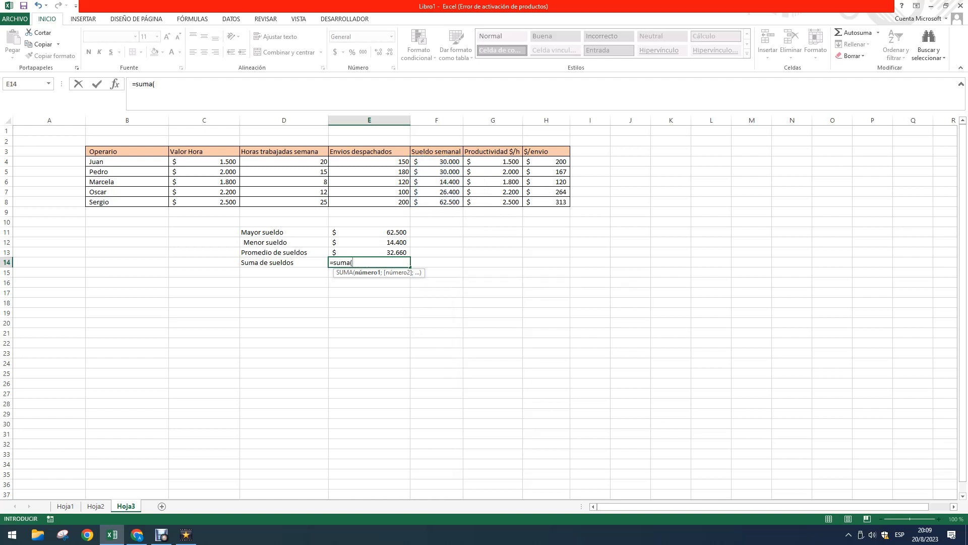
Complete the formula in E14 as =SUMA(F4:F8) to total the weekly salaries
left_click_drag(437, 161, 444, 202)
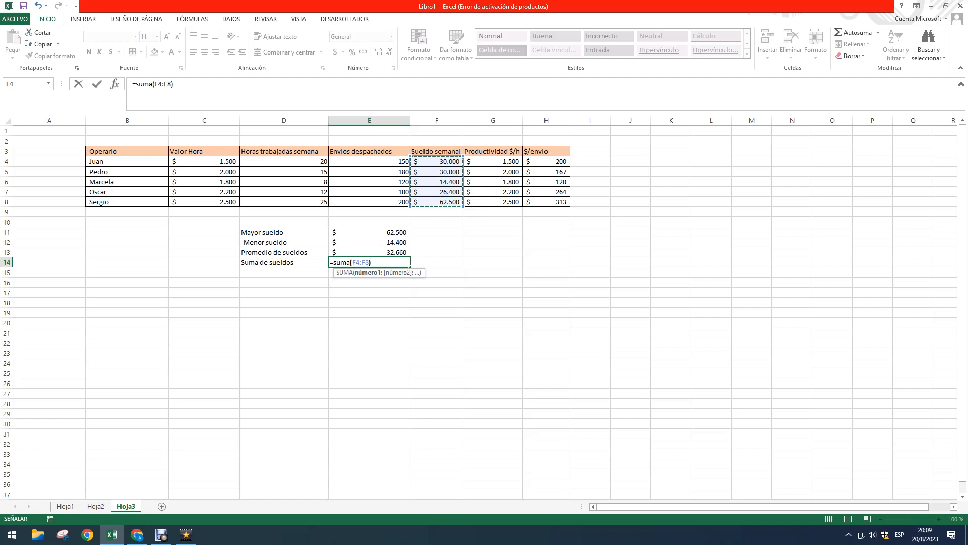
type(")}")
key("Return")
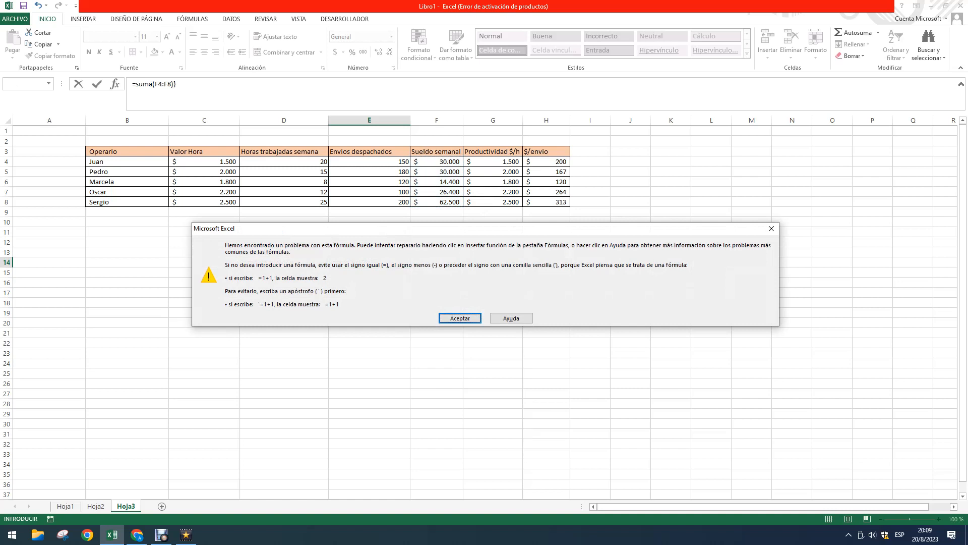
key("Return")
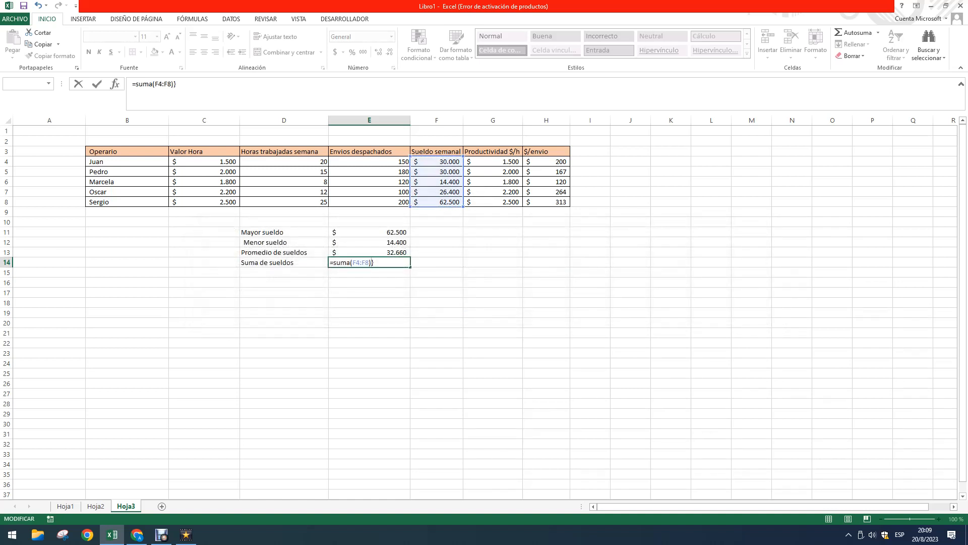
key("BackSpace")
key("Return")
key("Up")
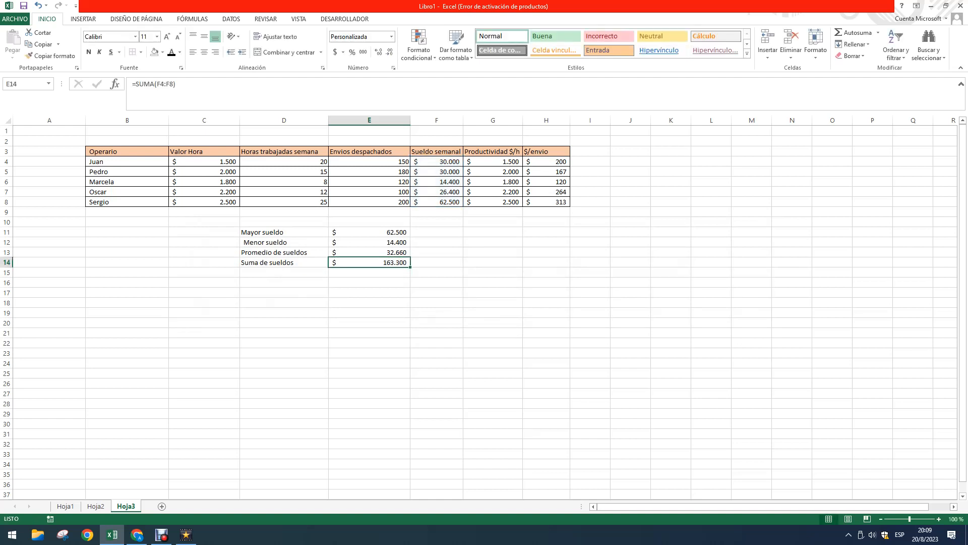
left_click(437, 272)
left_click(369, 262)
left_click(437, 263)
Try a second sum in E16 as =SUMA(F5:F8), leaving out the first operator's salary, and delete it
left_click(369, 282)
type("=suma(")
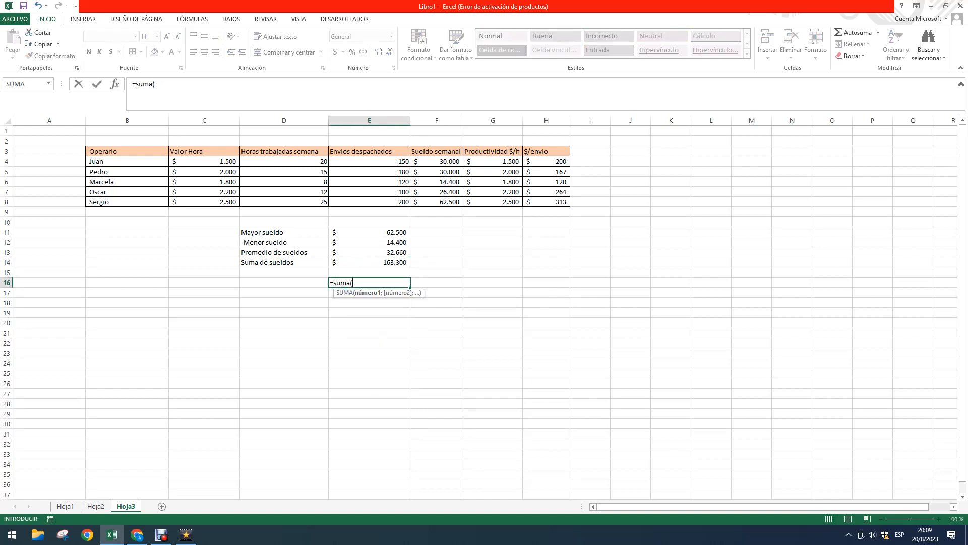
left_click_drag(437, 171, 437, 202)
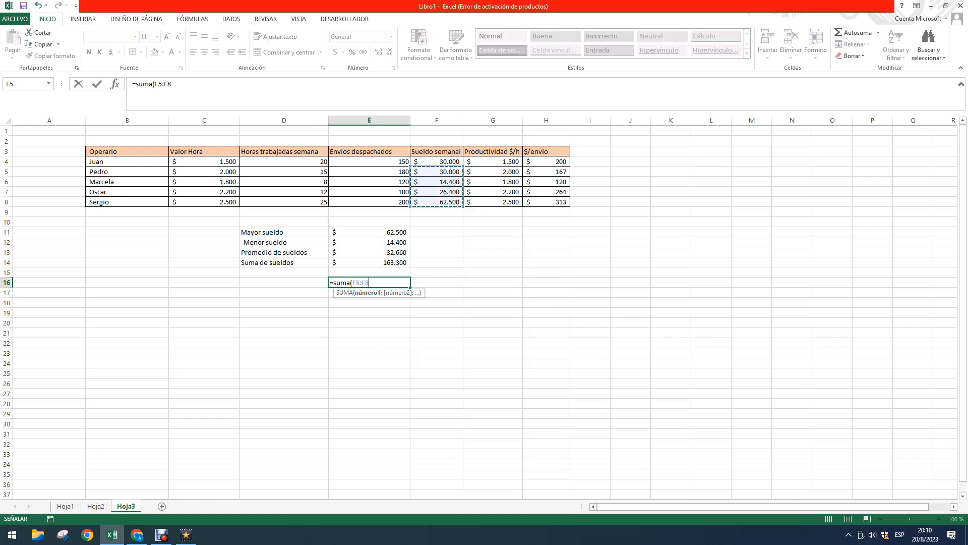
key("Return")
left_click(369, 282)
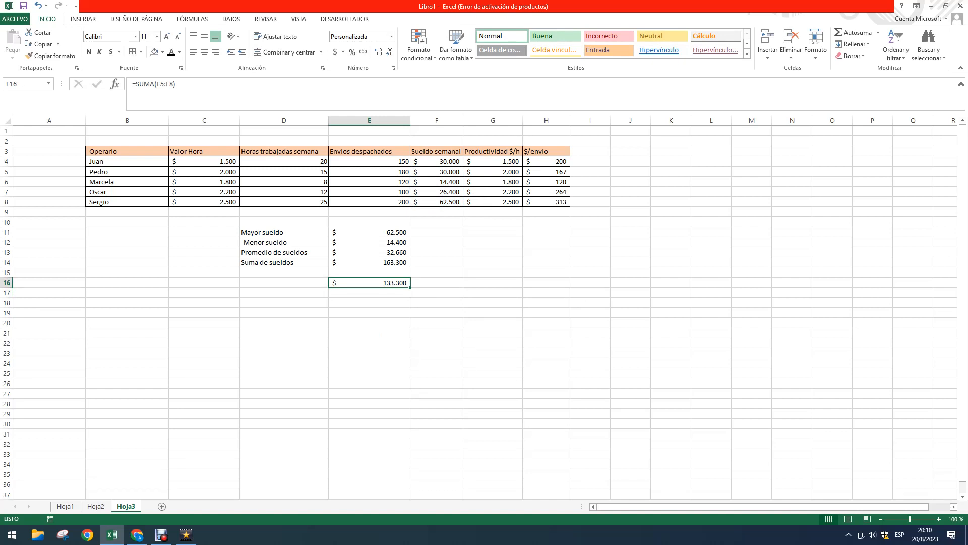
key("Delete")
left_click(284, 273)
left_click(369, 272)
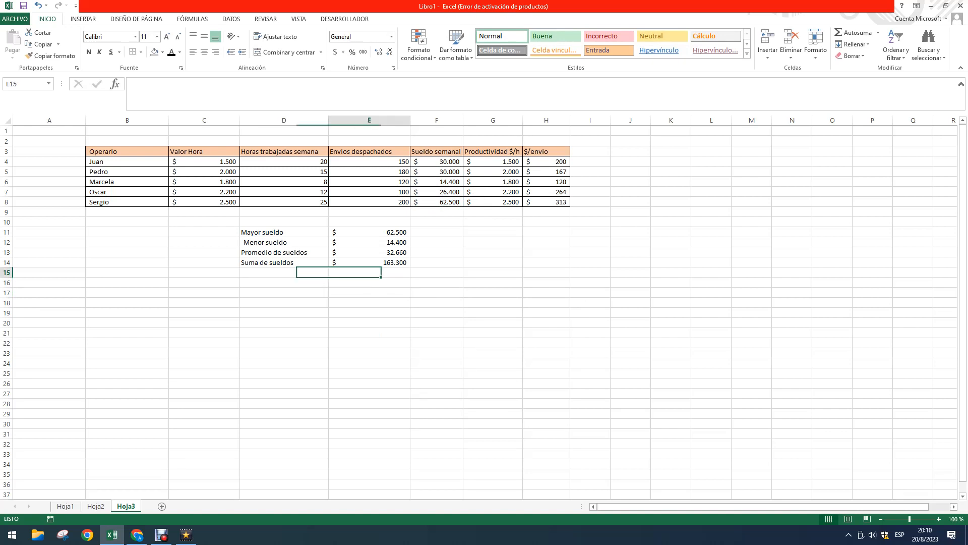